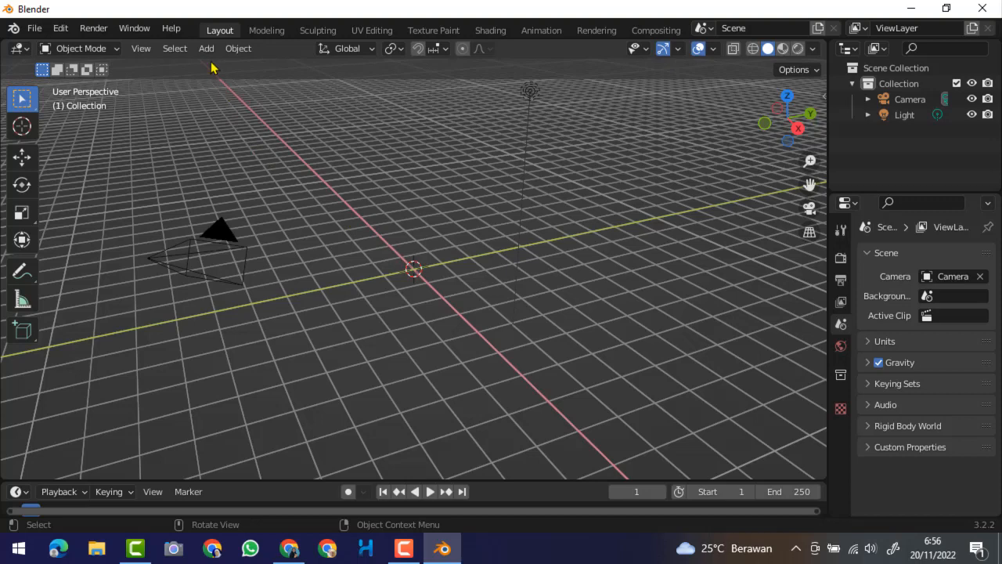
- Add a Bezier curve at the world origin and enter Edit Mode for it
{"action": "left_click", "coordinate": [208, 50]}
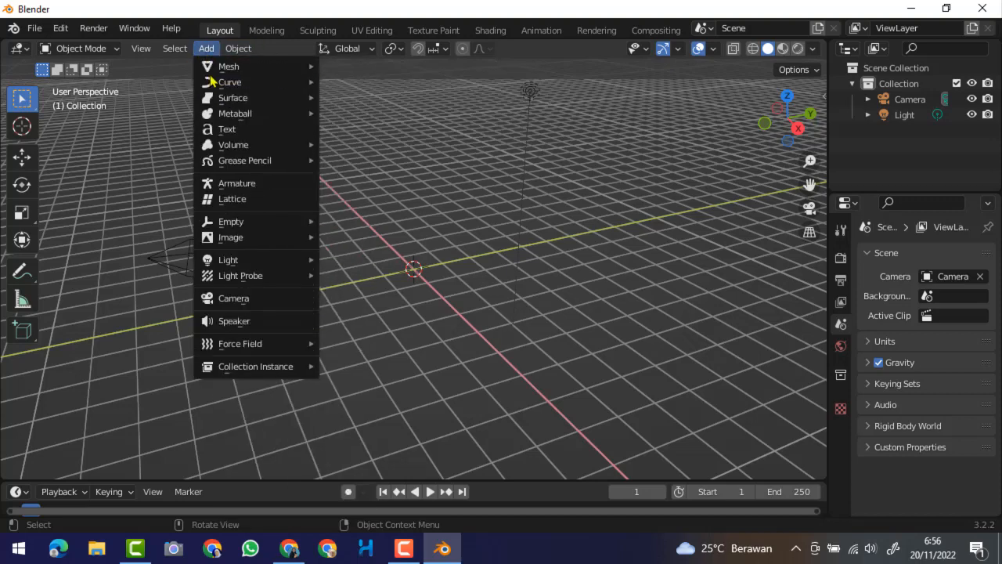
{"action": "mouse_move", "coordinate": [222, 85]}
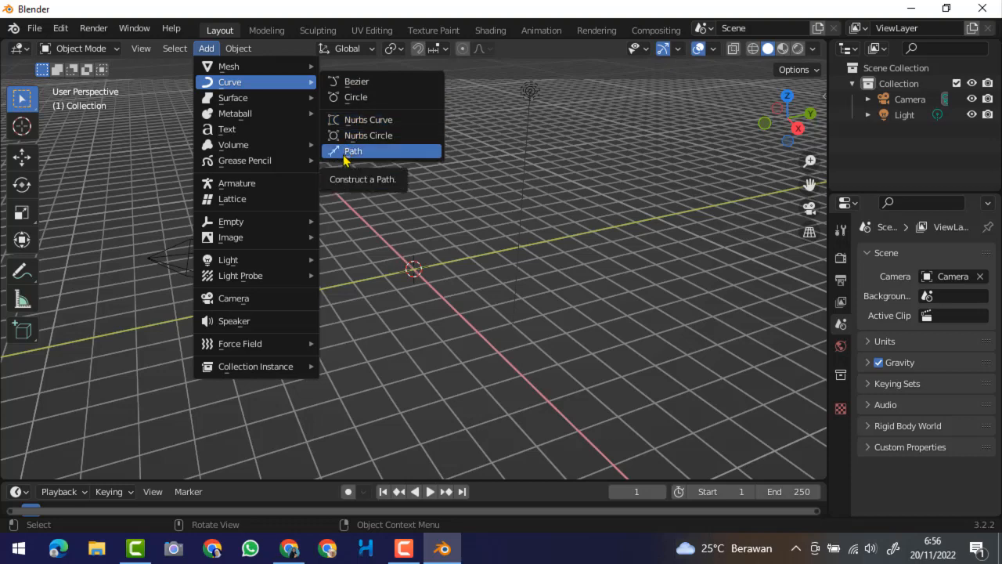
{"action": "left_click", "coordinate": [354, 81]}
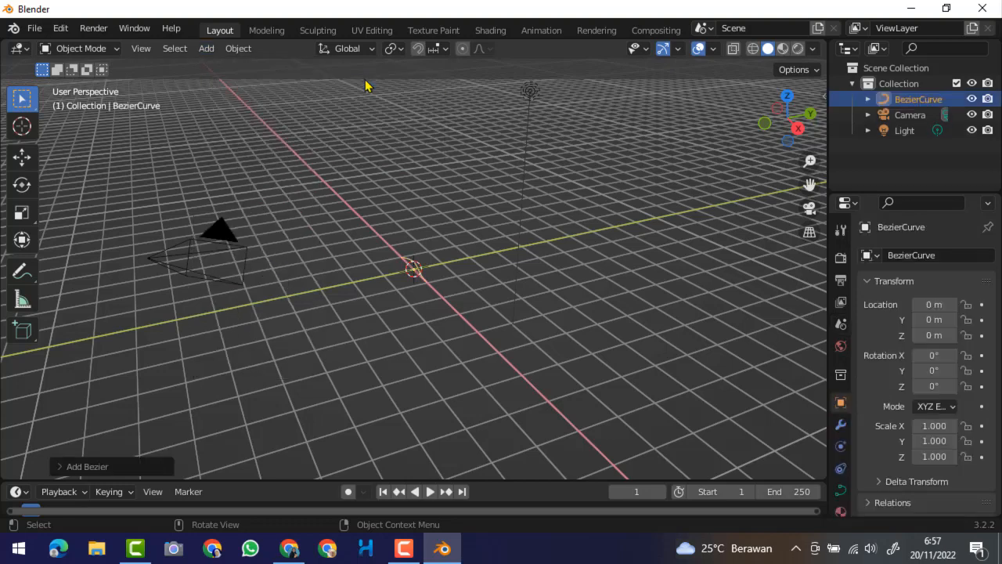
{"action": "middle_click_drag", "start_coordinate": [451, 331], "coordinate": [497, 300]}
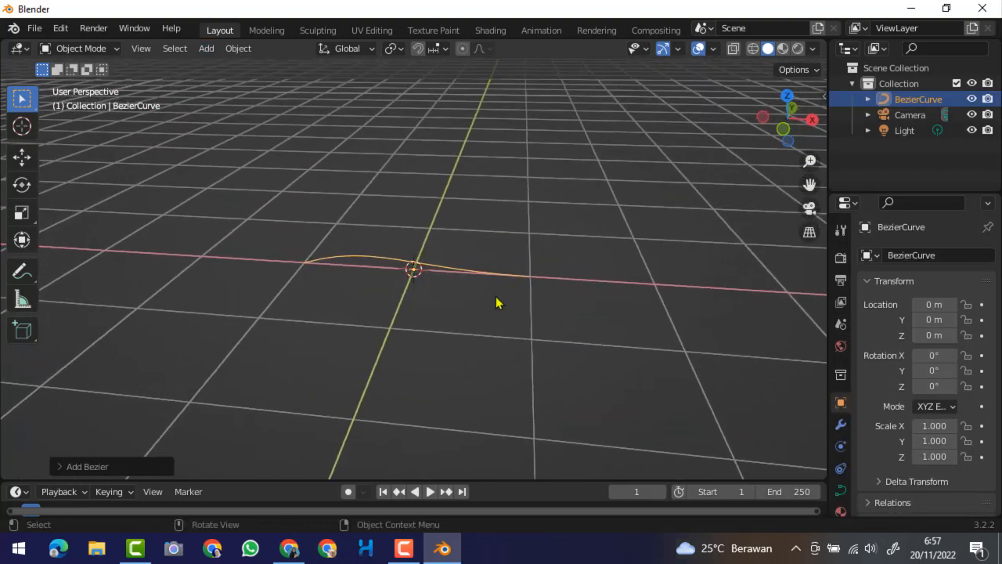
{"action": "left_click", "coordinate": [82, 49]}
{"action": "left_click", "coordinate": [75, 84]}
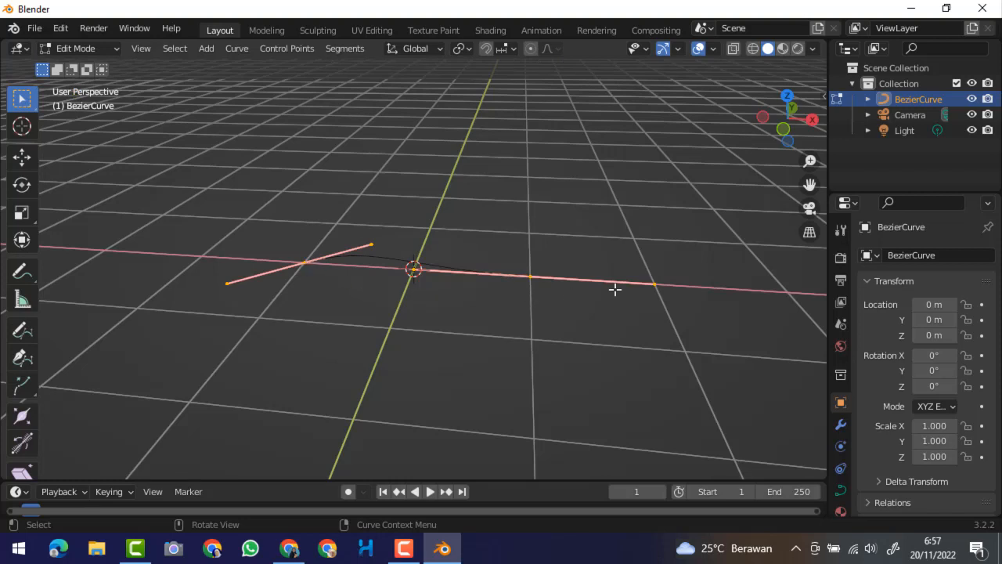
- Move the curve's endpoint on the negative X side upward and tilt its inner handle up
{"action": "left_click", "coordinate": [307, 265]}
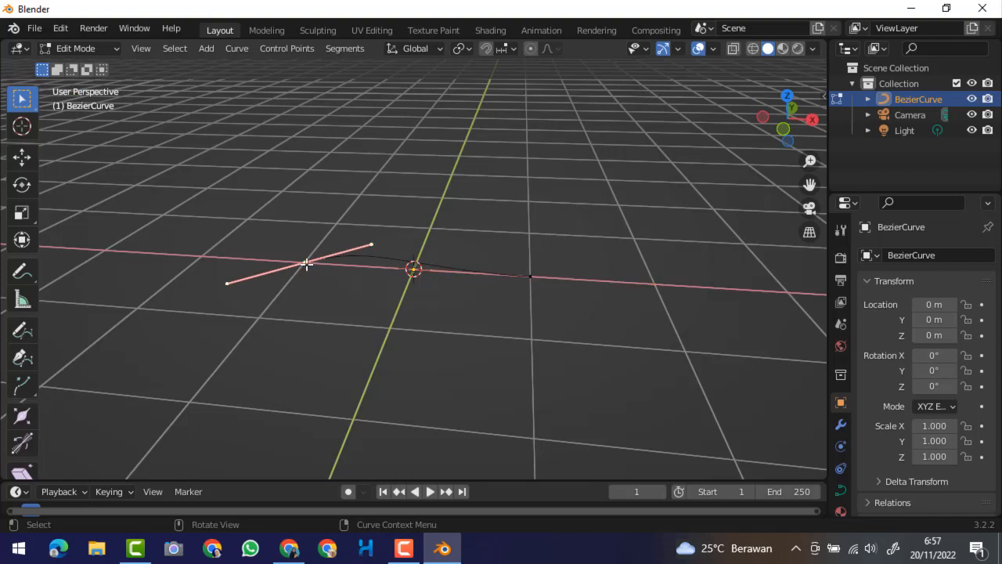
{"action": "key", "text": "g"}
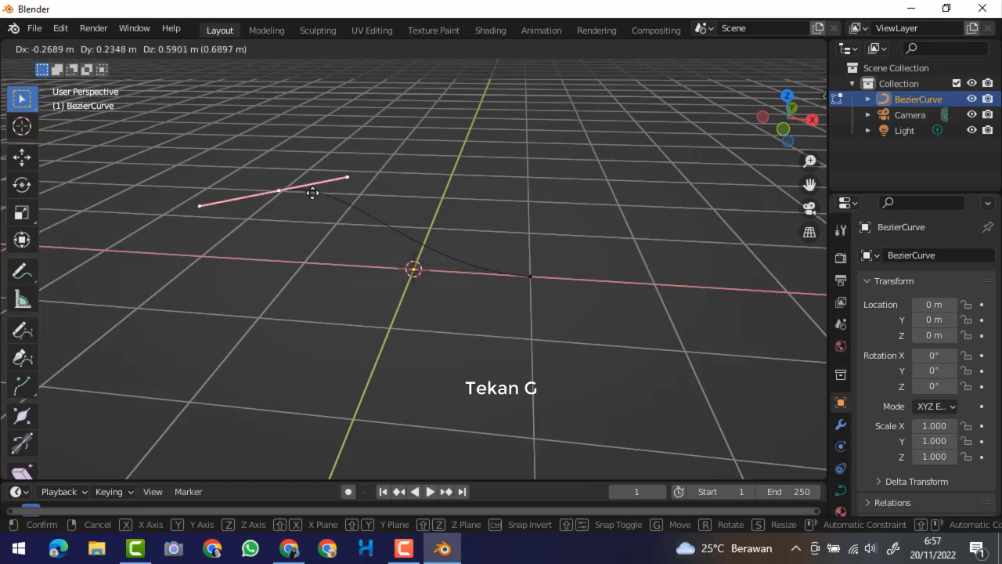
{"action": "left_click", "coordinate": [308, 175]}
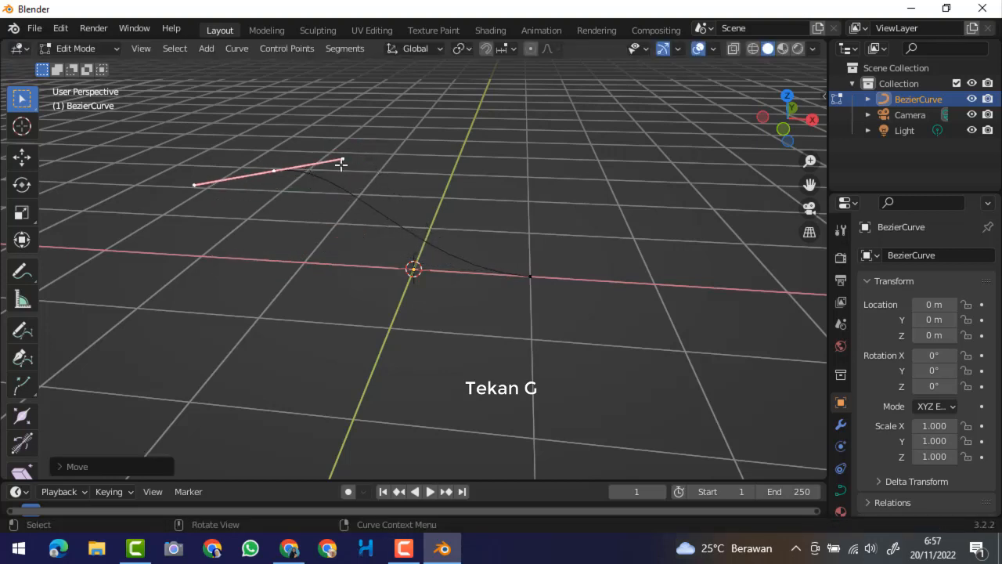
{"action": "left_click", "coordinate": [343, 159]}
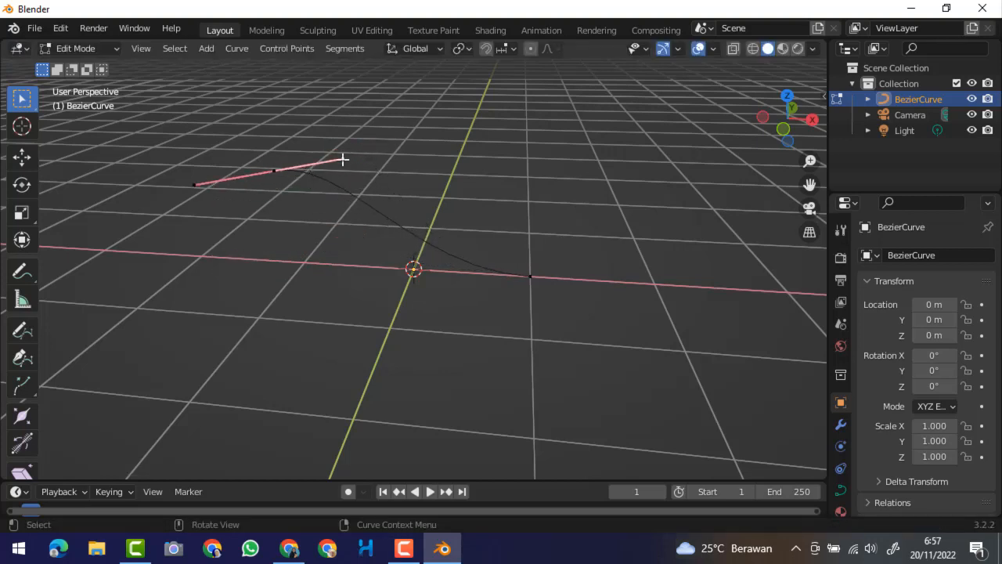
{"action": "key", "text": "g"}
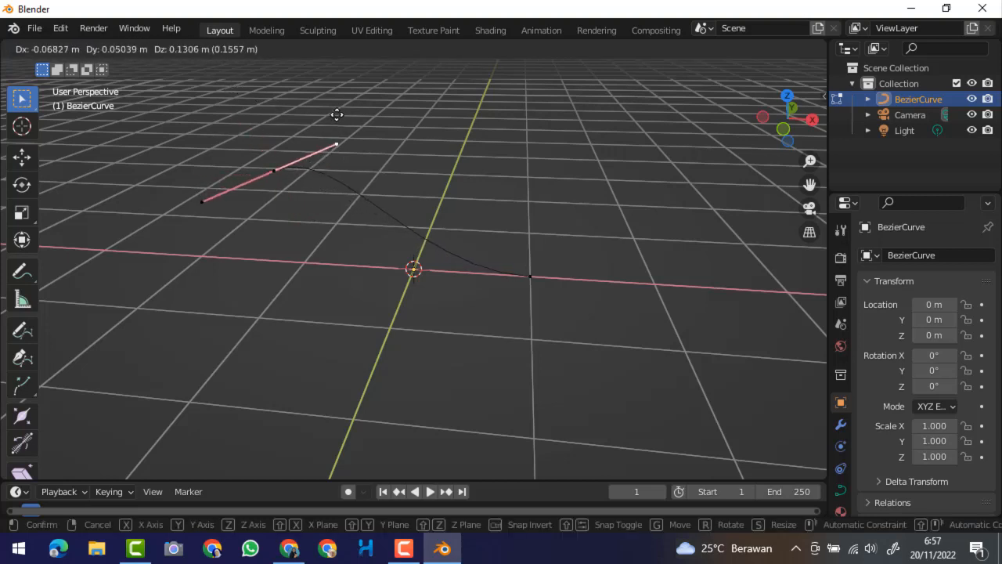
{"action": "left_click", "coordinate": [336, 108]}
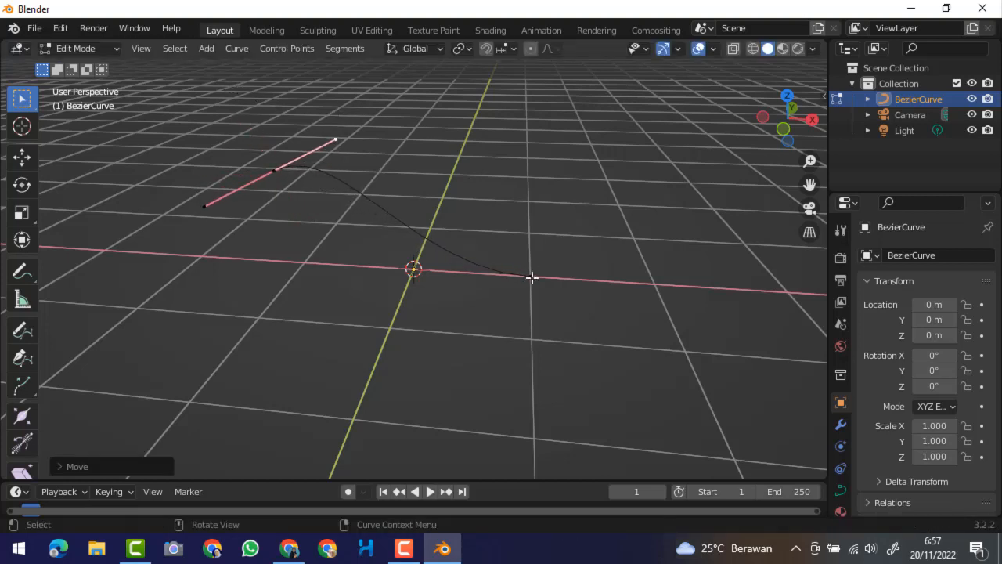
- Swing the outer handle of the positive X endpoint upward and extrude a new curve point about 1.1 m away
{"action": "left_click", "coordinate": [531, 276]}
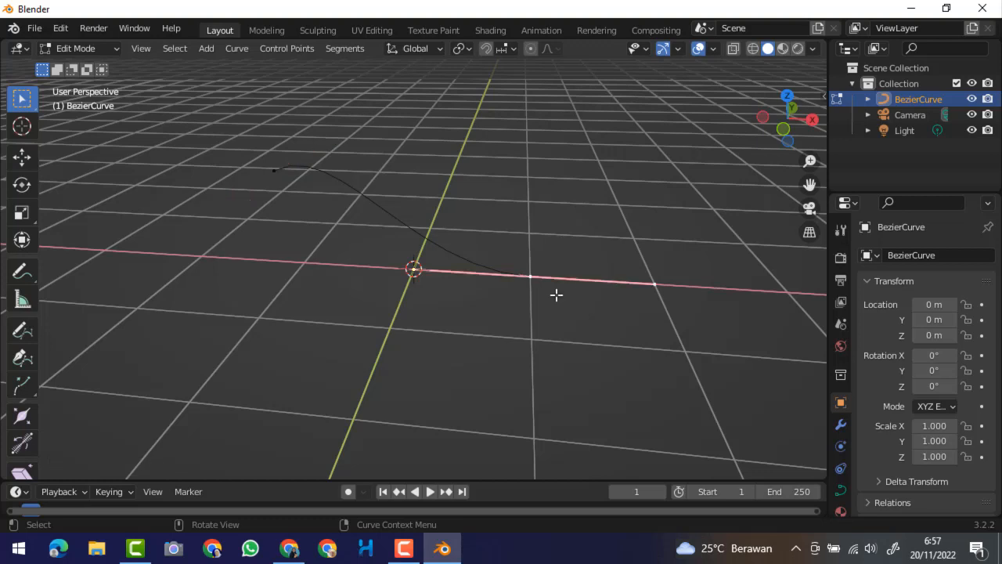
{"action": "left_click_drag", "start_coordinate": [655, 284], "coordinate": [573, 237]}
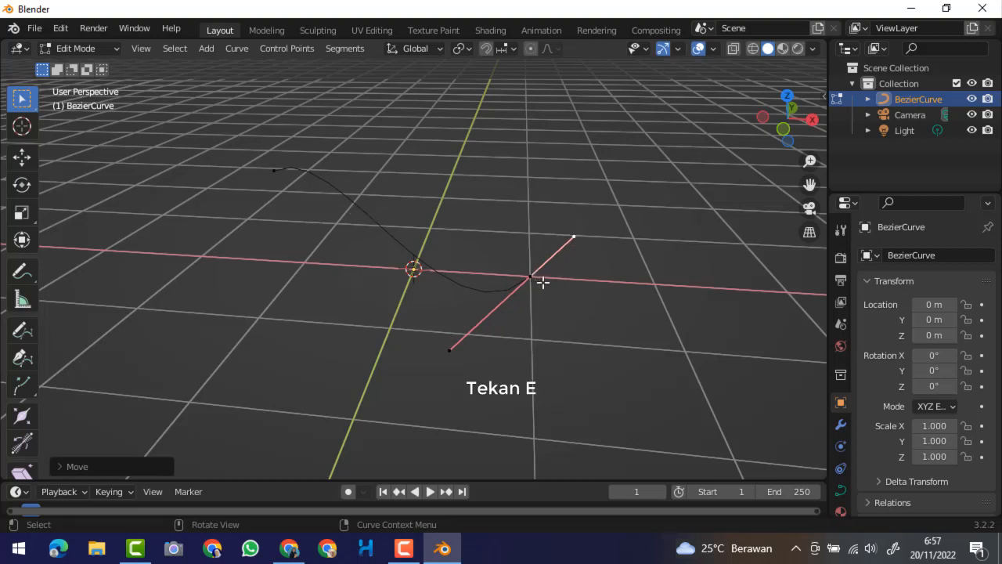
{"action": "key", "text": "e"}
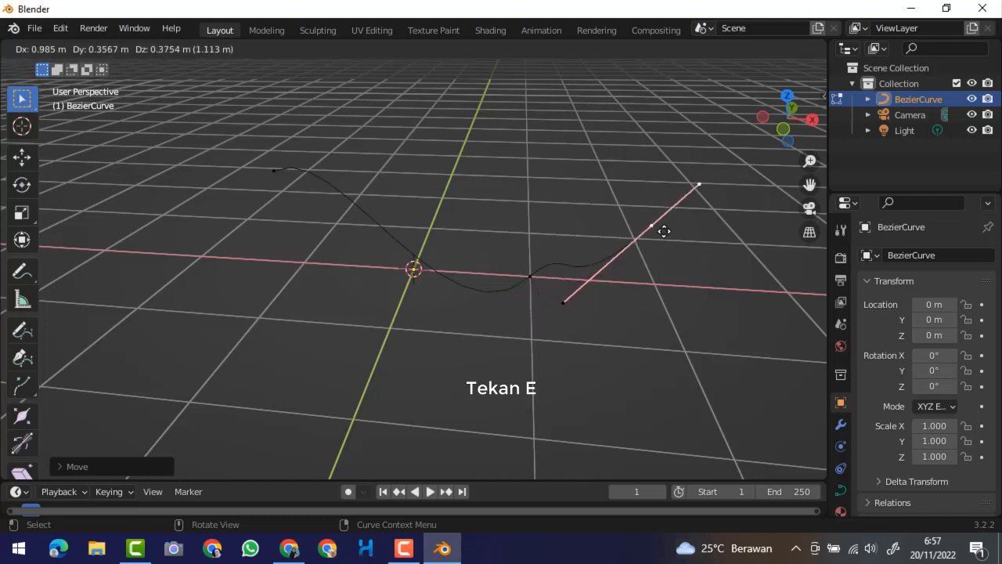
{"action": "left_click", "coordinate": [665, 231]}
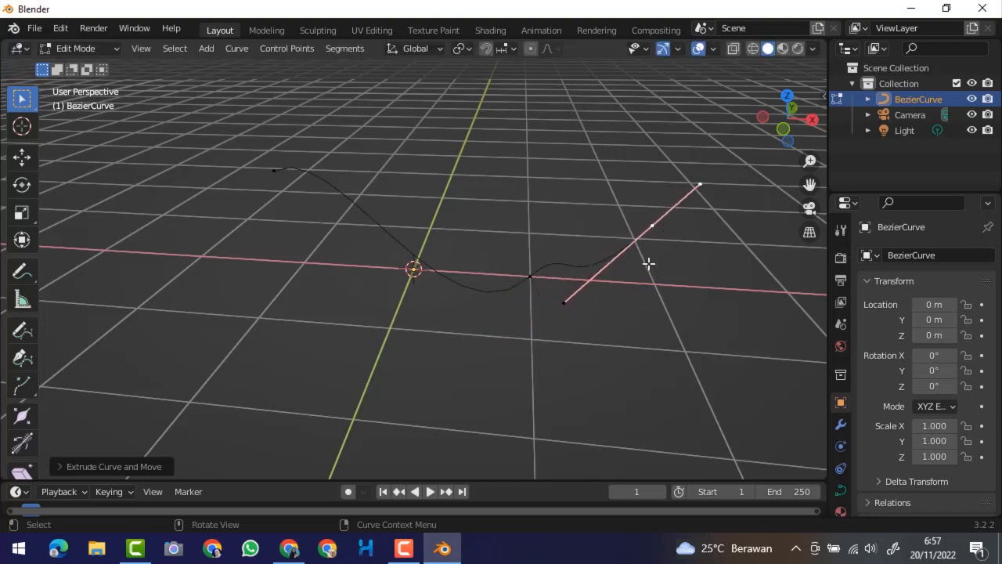
- Move the outer handle of the newly extruded end point downward so the curve flattens there
{"action": "left_click", "coordinate": [701, 183]}
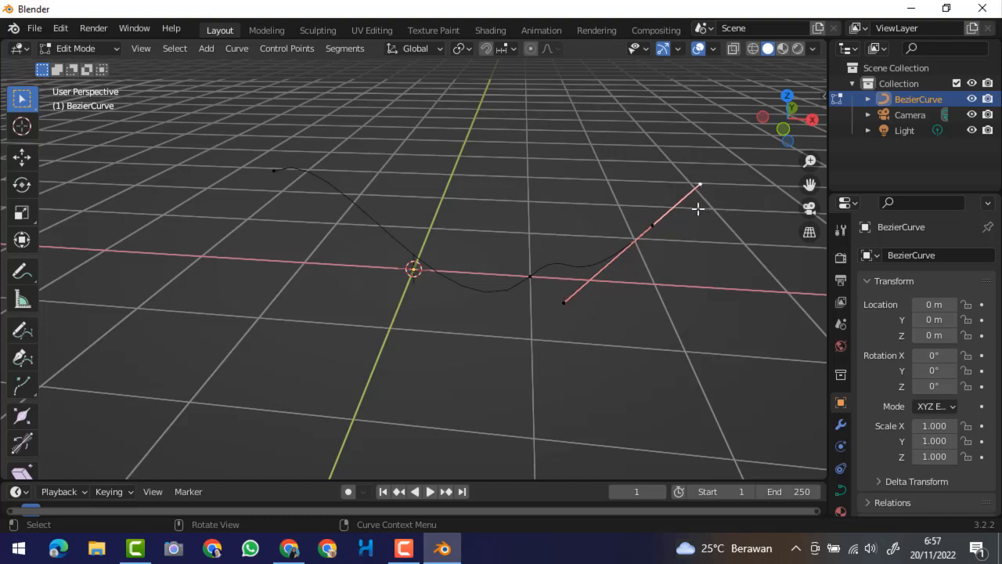
{"action": "key", "text": "g"}
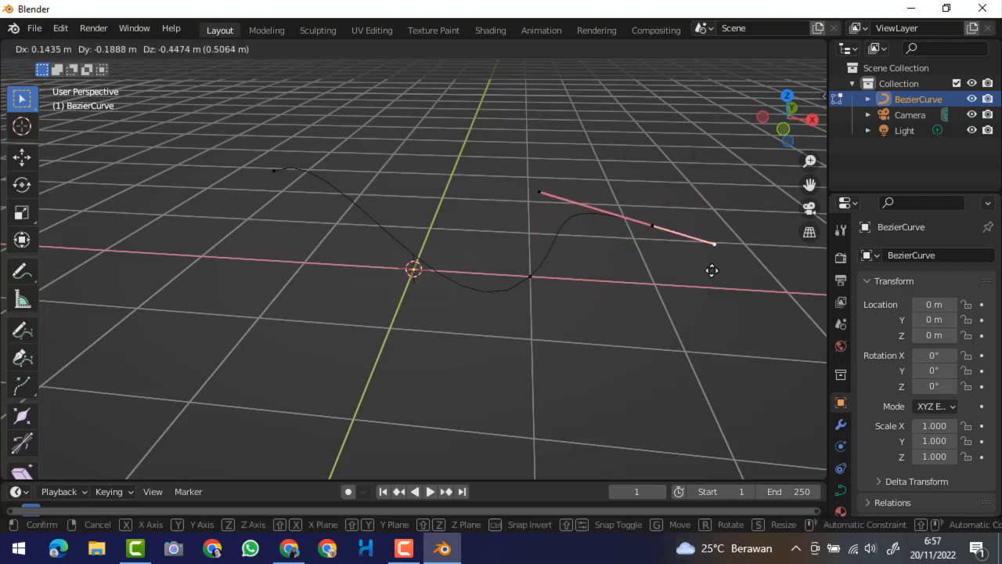
{"action": "left_click", "coordinate": [720, 262]}
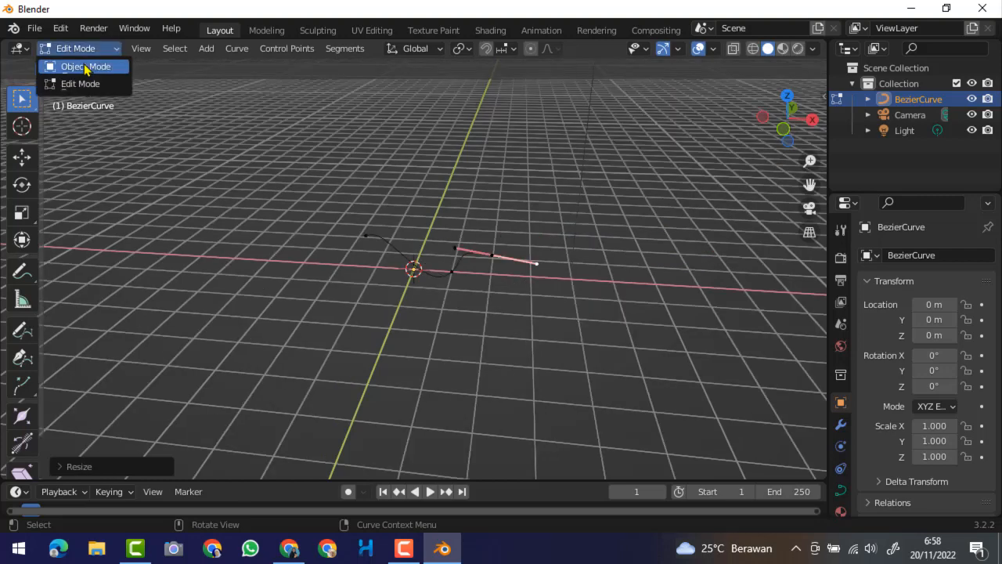
- Return to Object Mode and move the curve aside to about X 8.2, Y 1.19, Z -0.59 m
{"action": "left_click", "coordinate": [85, 67]}
{"action": "key", "text": "g"}
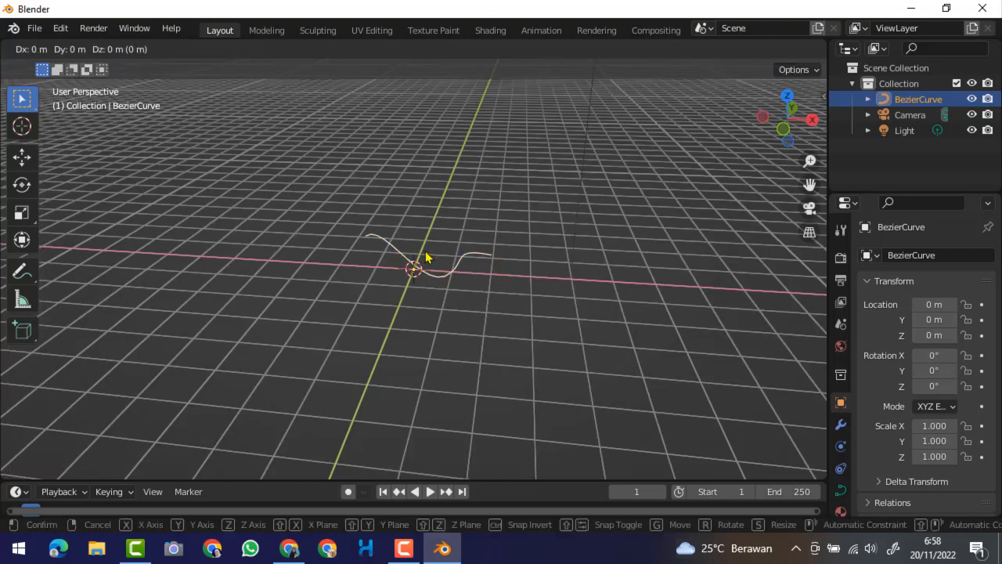
{"action": "left_click", "coordinate": [745, 271]}
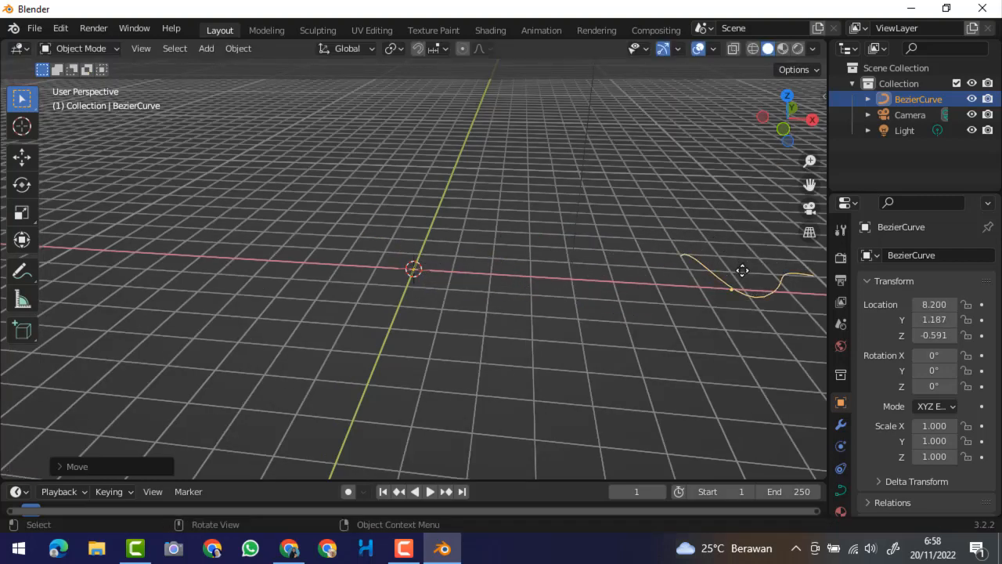
- Add a Bezier circle at the world origin and scale it up uniformly to about 3.97
{"action": "left_click", "coordinate": [207, 50]}
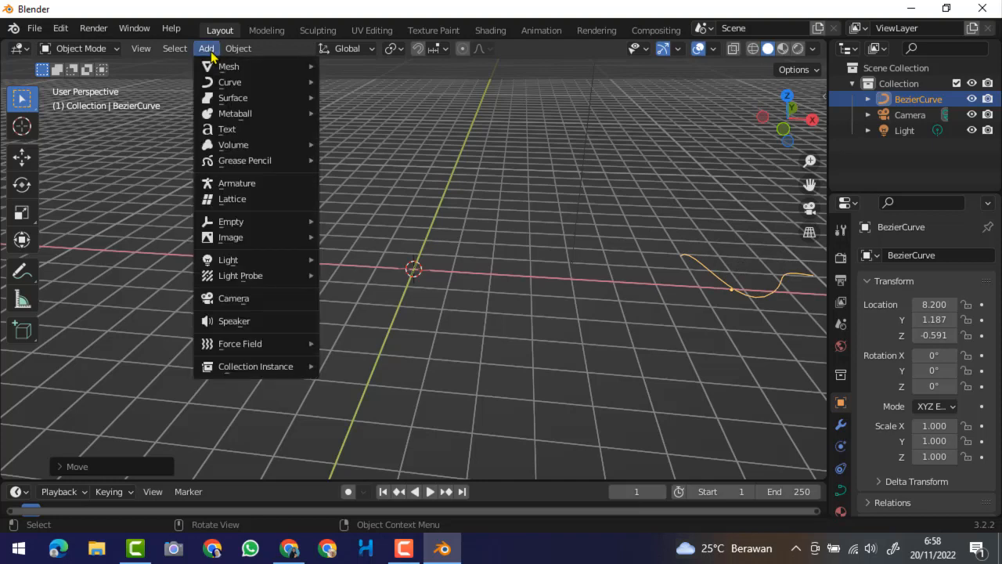
{"action": "mouse_move", "coordinate": [231, 85]}
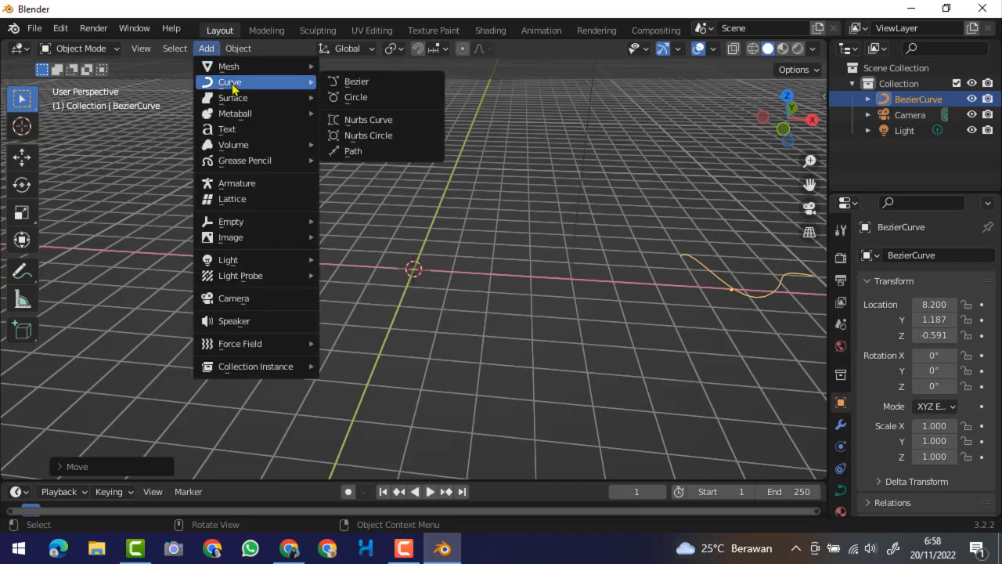
{"action": "left_click", "coordinate": [361, 99]}
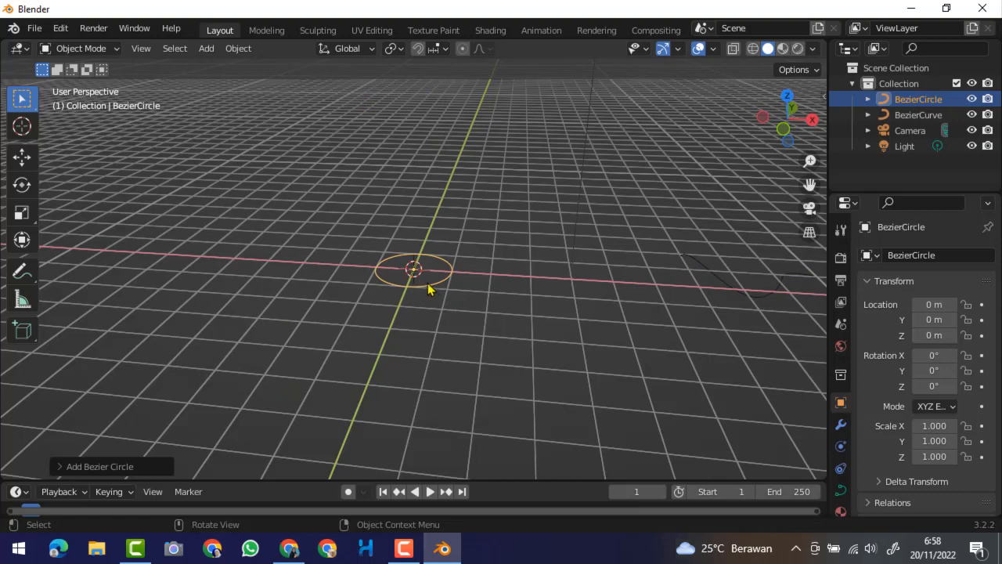
{"action": "key", "text": "s"}
{"action": "left_click", "coordinate": [459, 321]}
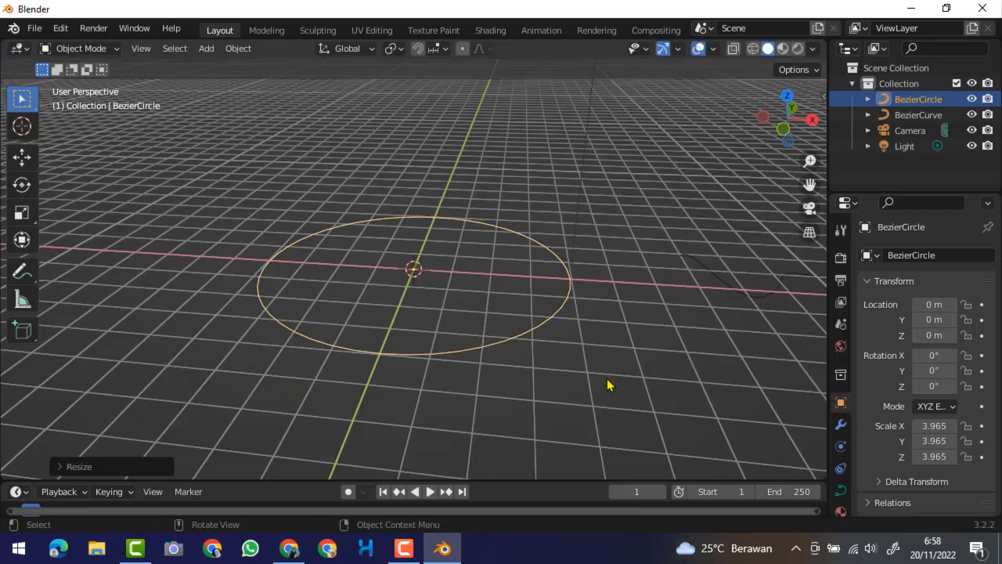
- In Edit Mode, move the circle's control point on the negative Y side inward toward the origin
{"action": "left_click", "coordinate": [93, 48]}
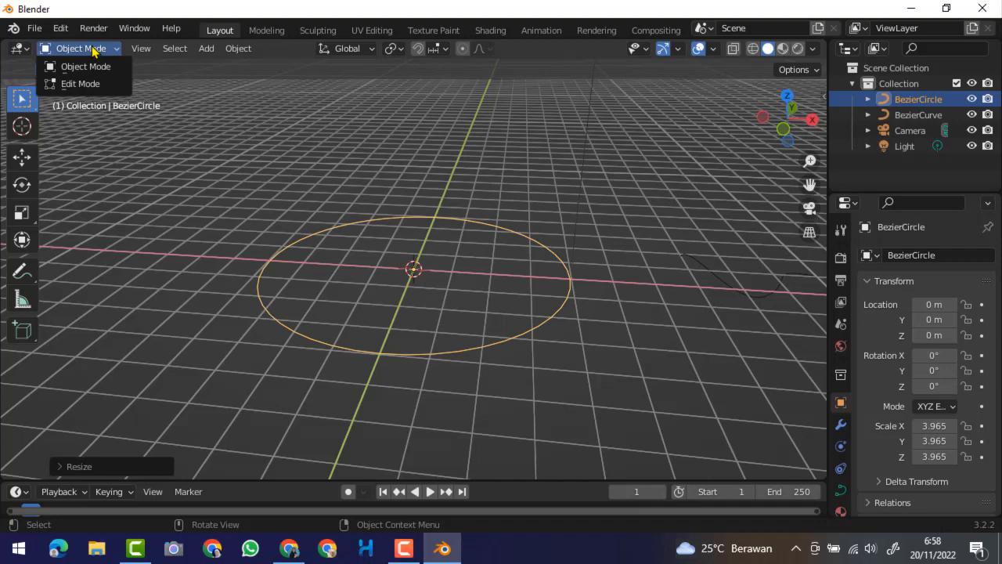
{"action": "left_click", "coordinate": [81, 84]}
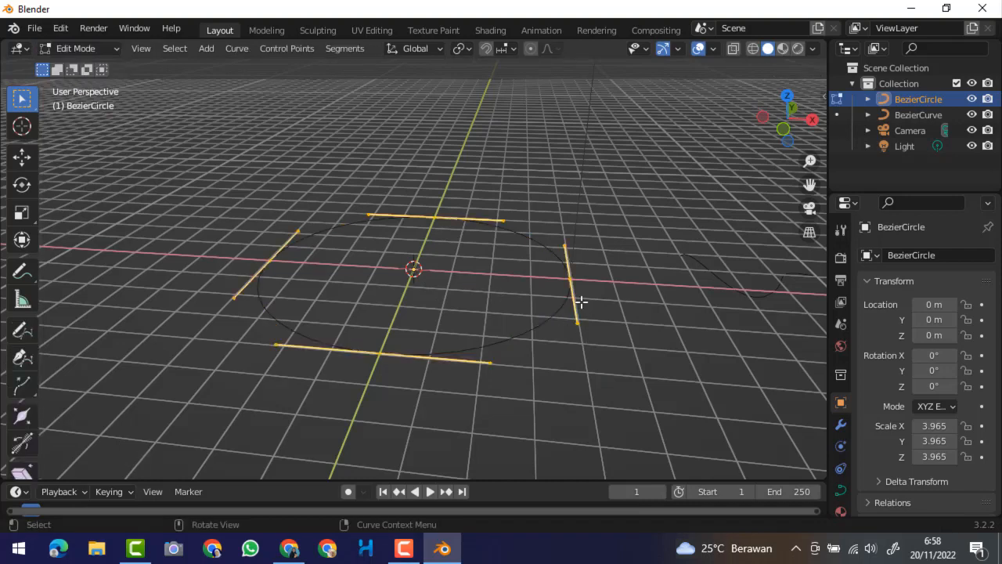
{"action": "middle_click_drag", "start_coordinate": [577, 327], "coordinate": [595, 404]}
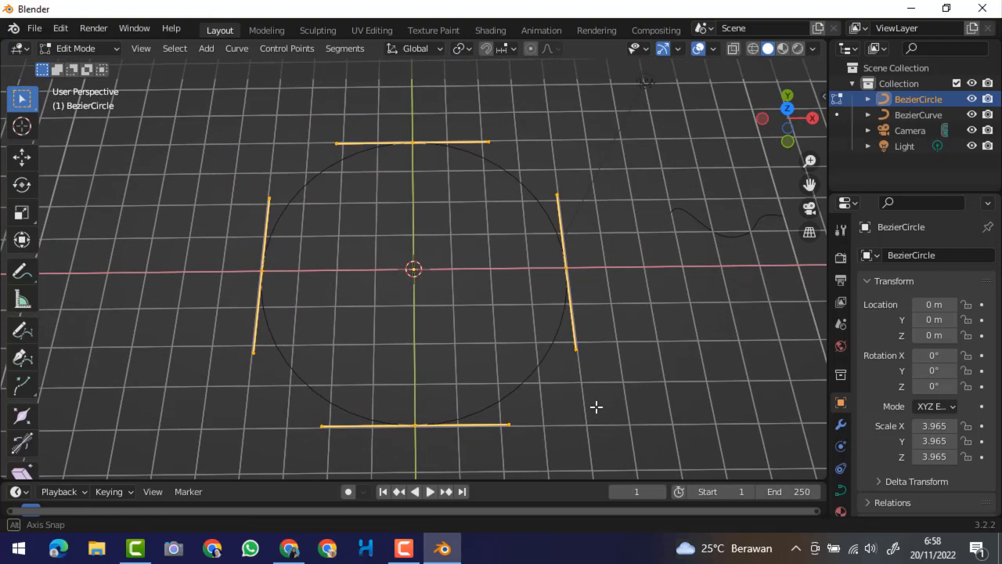
{"action": "left_click", "coordinate": [510, 424]}
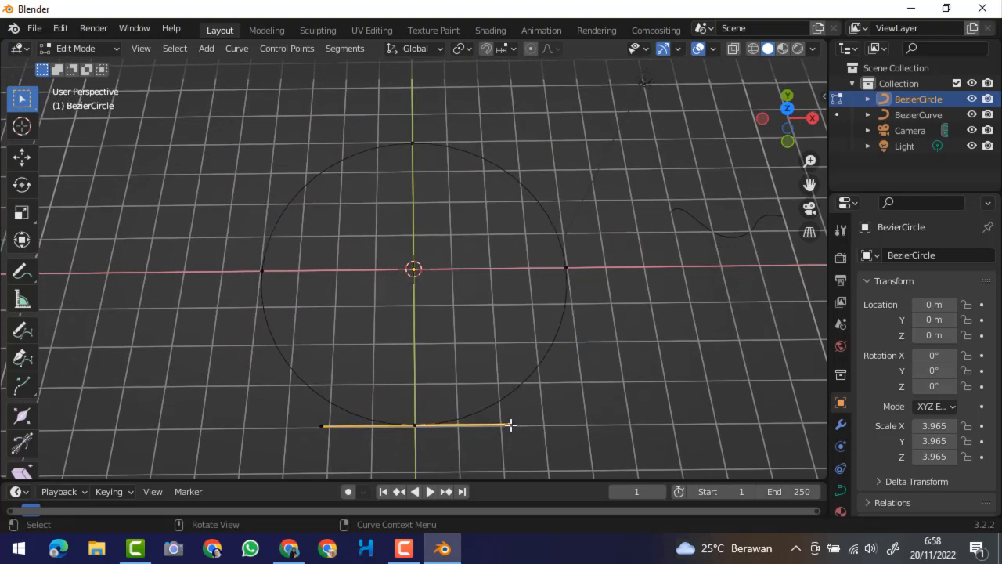
{"action": "left_click", "coordinate": [415, 426]}
{"action": "key", "text": "g"}
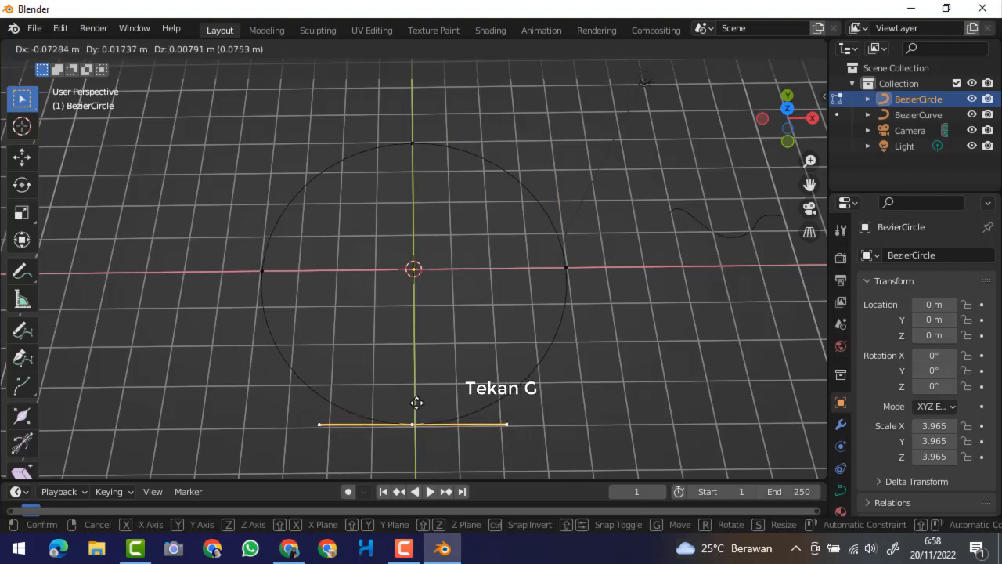
{"action": "left_click", "coordinate": [419, 355]}
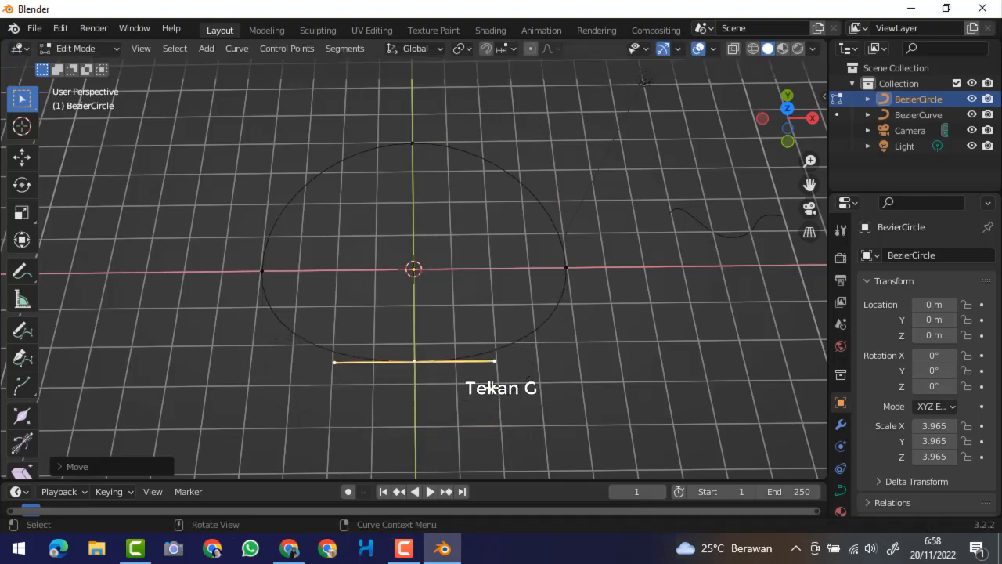
- Tilt the handle of the circle's negative Y control point by moving its positive X end about 1.1 m inward
{"action": "left_click", "coordinate": [494, 361]}
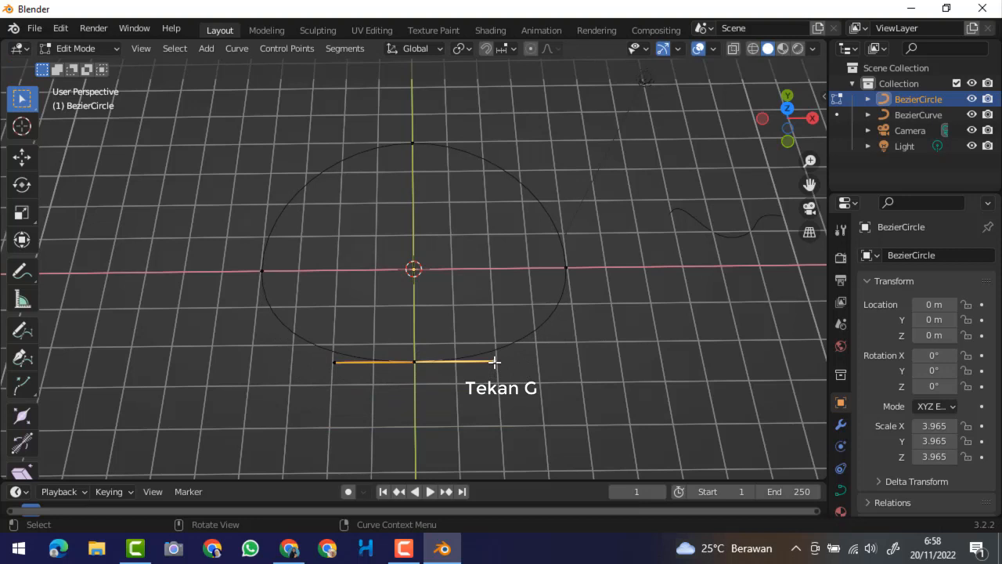
{"action": "key", "text": "g"}
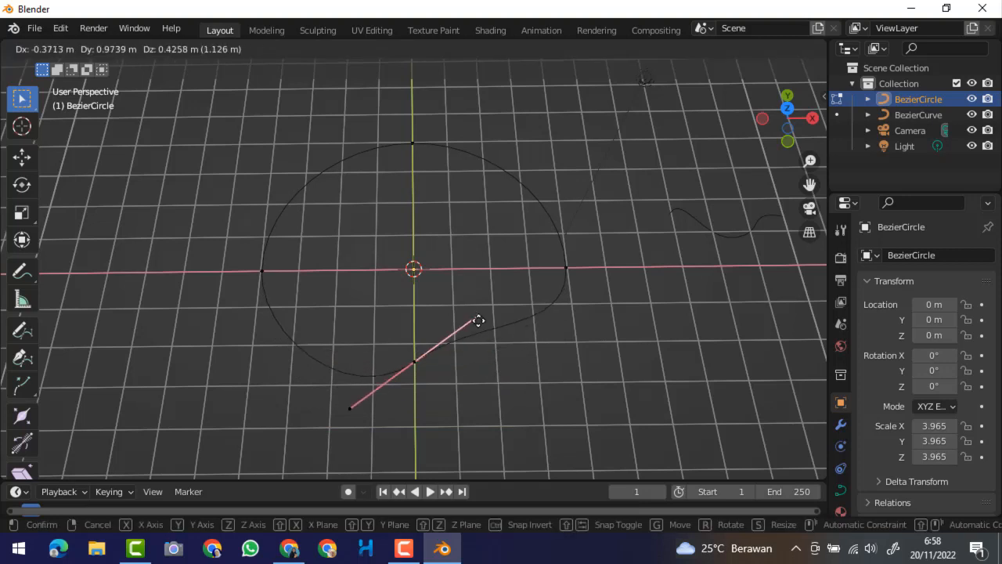
{"action": "left_click", "coordinate": [479, 322]}
- Move the circle's control point on the positive X side inward and toward positive Y
{"action": "left_click", "coordinate": [566, 267]}
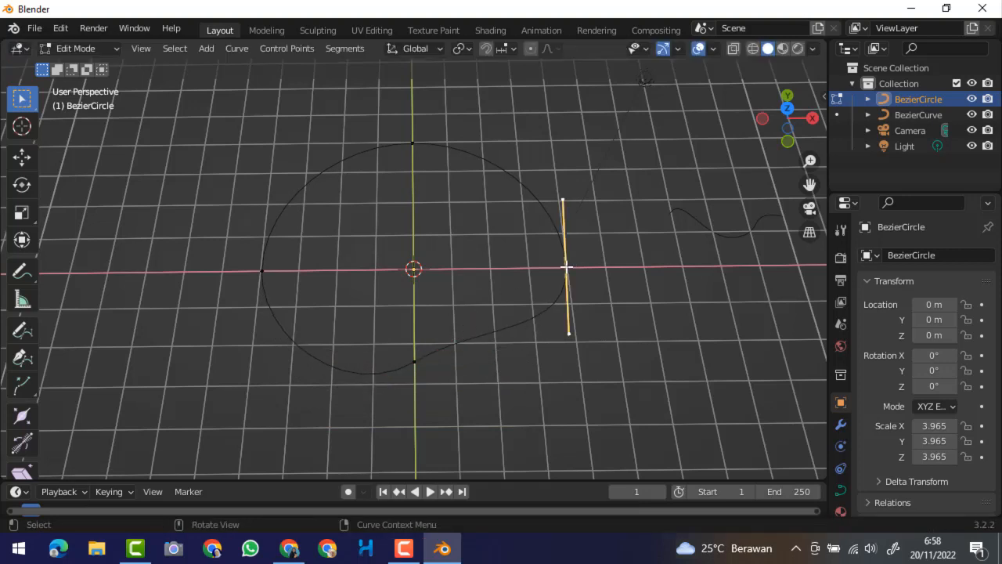
{"action": "key", "text": "g"}
{"action": "left_click", "coordinate": [540, 202]}
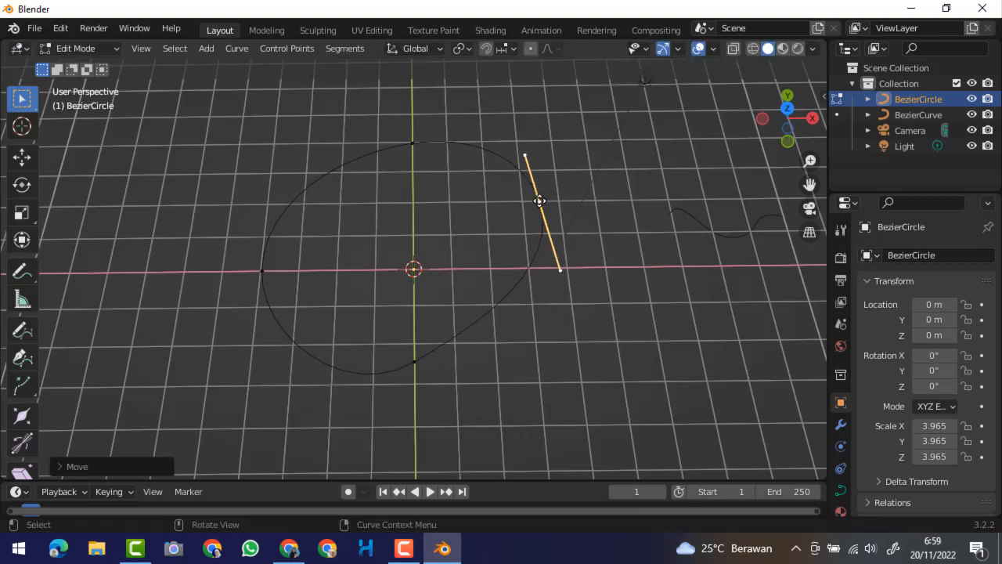
- Reshape the Bezier circle at its control point on the negative X side, denting the outline there
{"action": "left_click", "coordinate": [260, 271]}
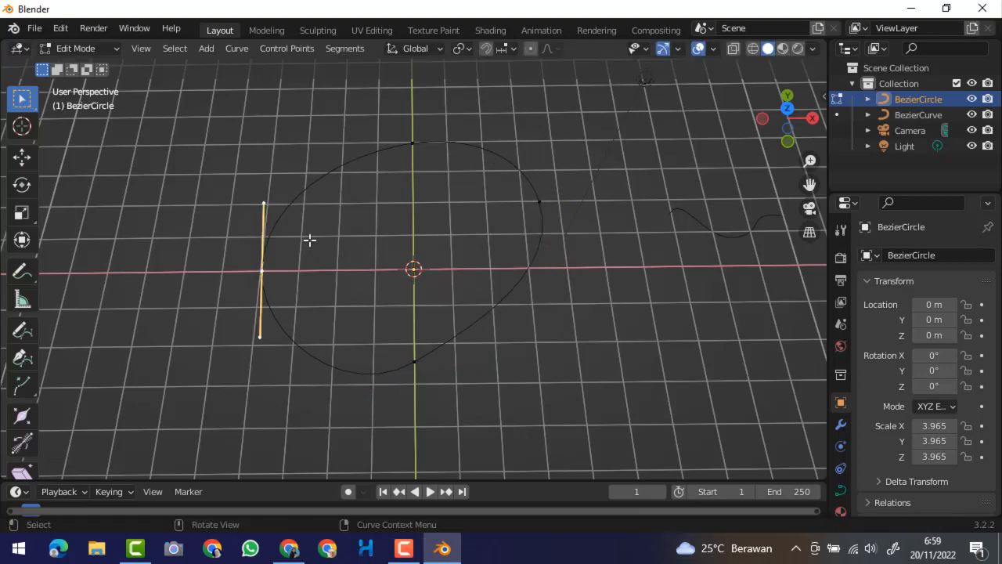
- In Object Mode, scale the Bezier circle down uniformly to about 1.58 and move it to about X 6.53, Y -0.21, Z -0.12 m
{"action": "key", "text": "Tab"}
{"action": "key", "text": "s"}
{"action": "left_click", "coordinate": [454, 287]}
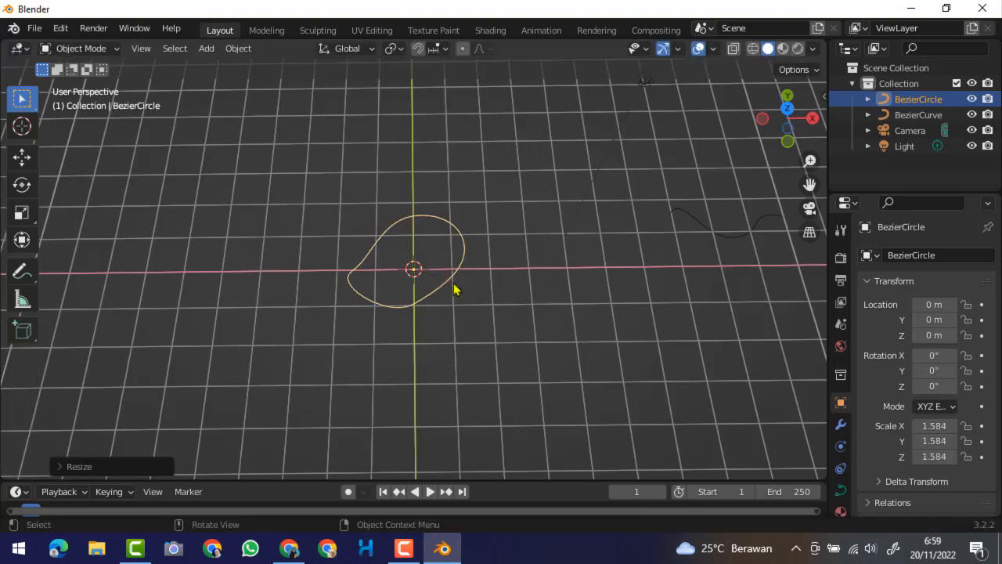
{"action": "key", "text": "g"}
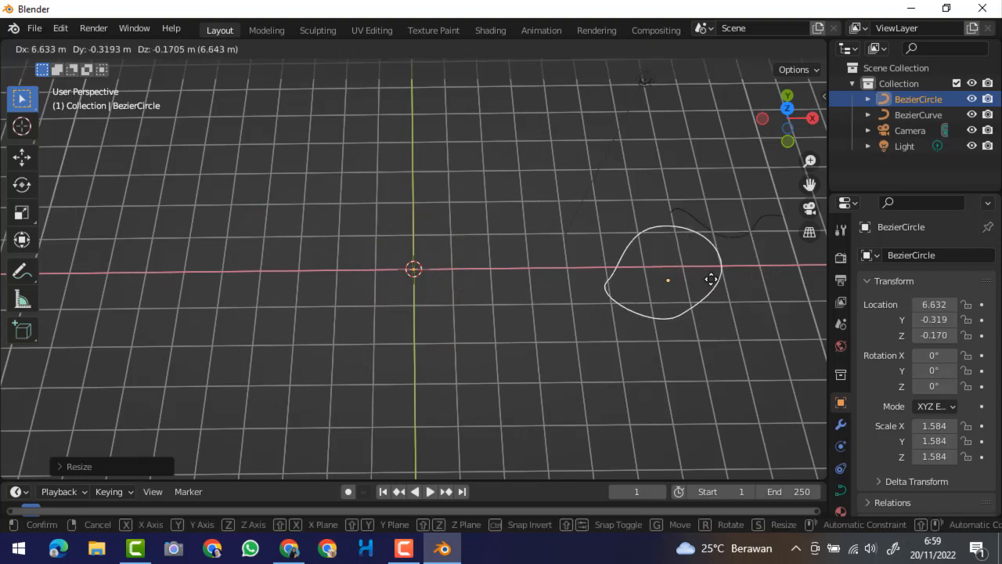
{"action": "left_click", "coordinate": [709, 274]}
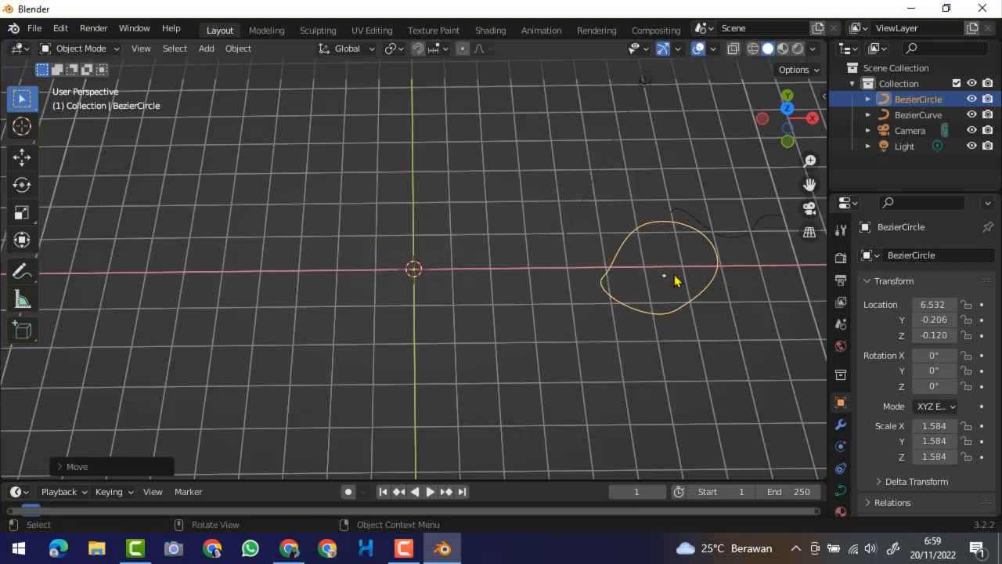
- Add a NURBS curve at the world origin
{"action": "left_click", "coordinate": [208, 49]}
{"action": "mouse_move", "coordinate": [214, 84]}
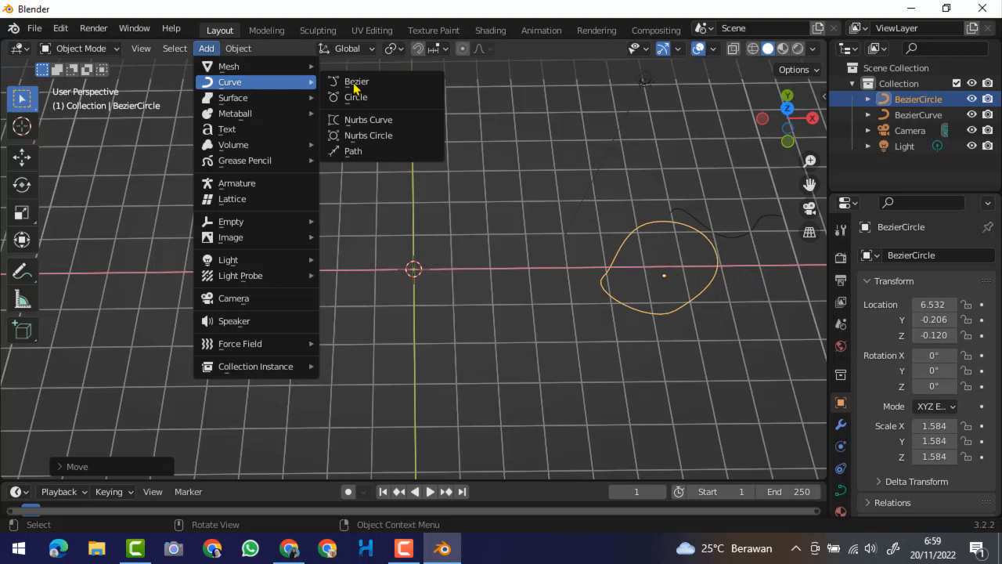
{"action": "left_click", "coordinate": [362, 122]}
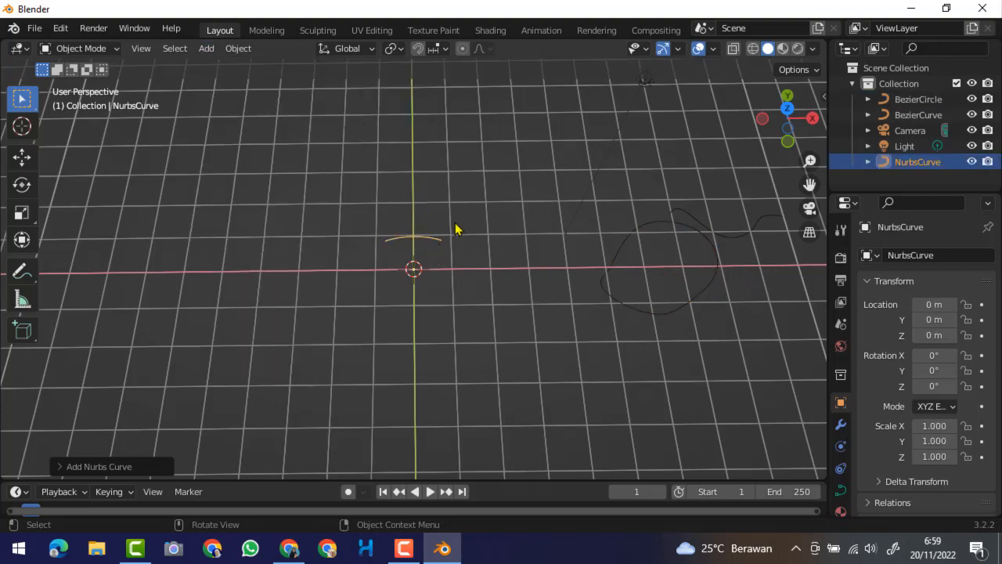
- In Edit Mode, move the NURBS curve's end control point on the positive X side inward and slightly toward negative Y
{"action": "left_click", "coordinate": [83, 50]}
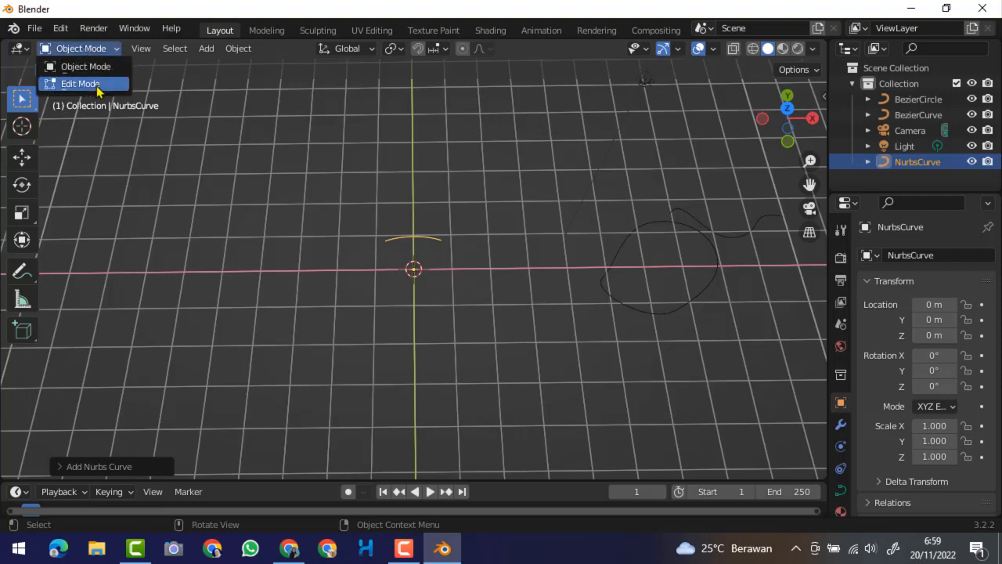
{"action": "left_click", "coordinate": [90, 84]}
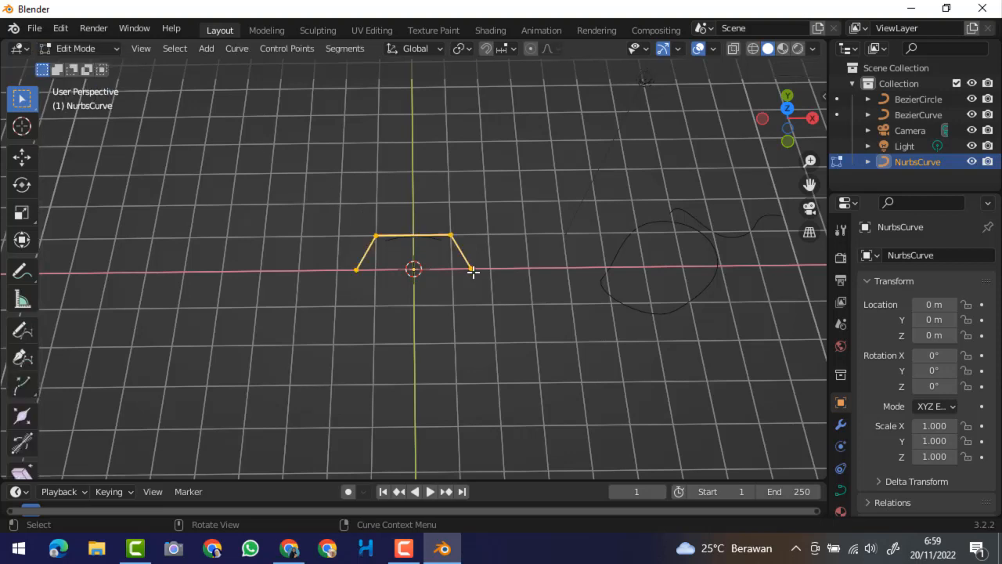
{"action": "scroll", "coordinate": [474, 275], "scroll_direction": "up", "scroll_amount": 2}
{"action": "scroll", "coordinate": [474, 275], "scroll_direction": "up", "scroll_amount": 2}
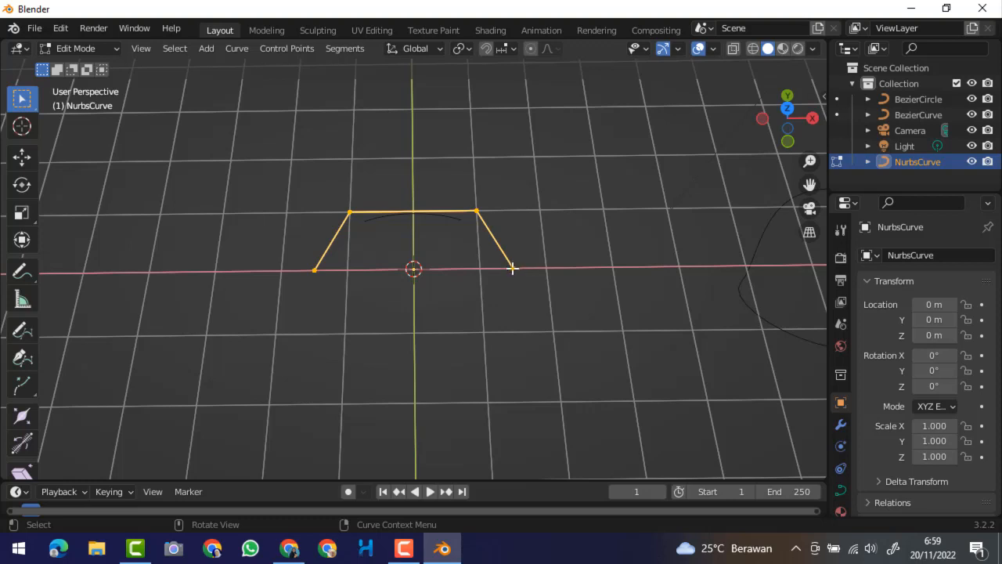
{"action": "left_click", "coordinate": [512, 268]}
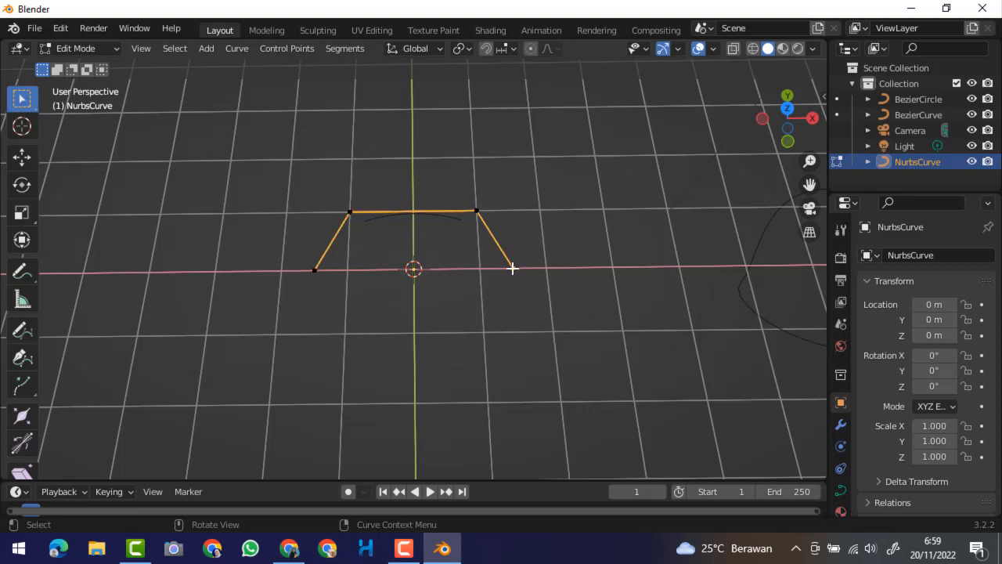
{"action": "key", "text": "g"}
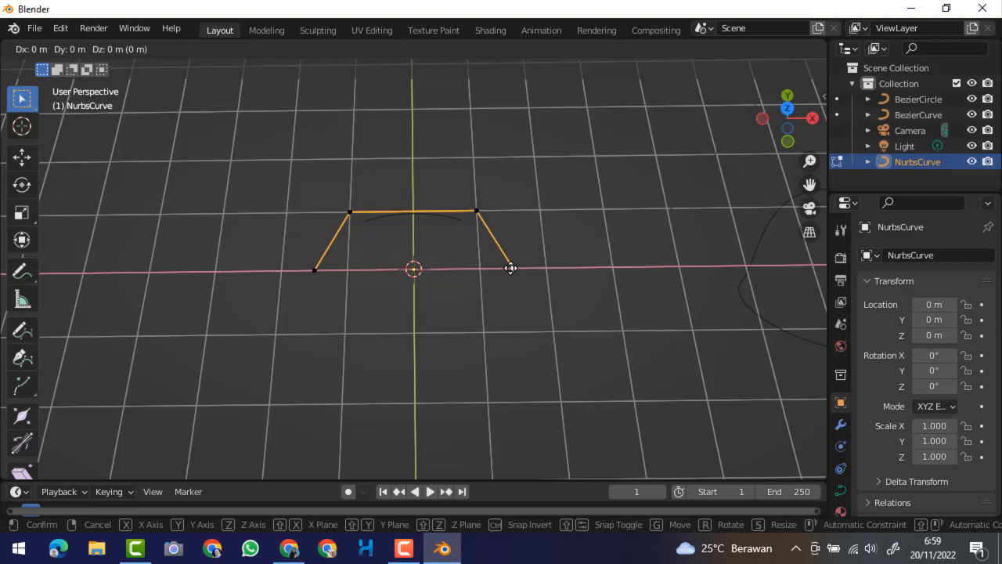
{"action": "left_click", "coordinate": [447, 295]}
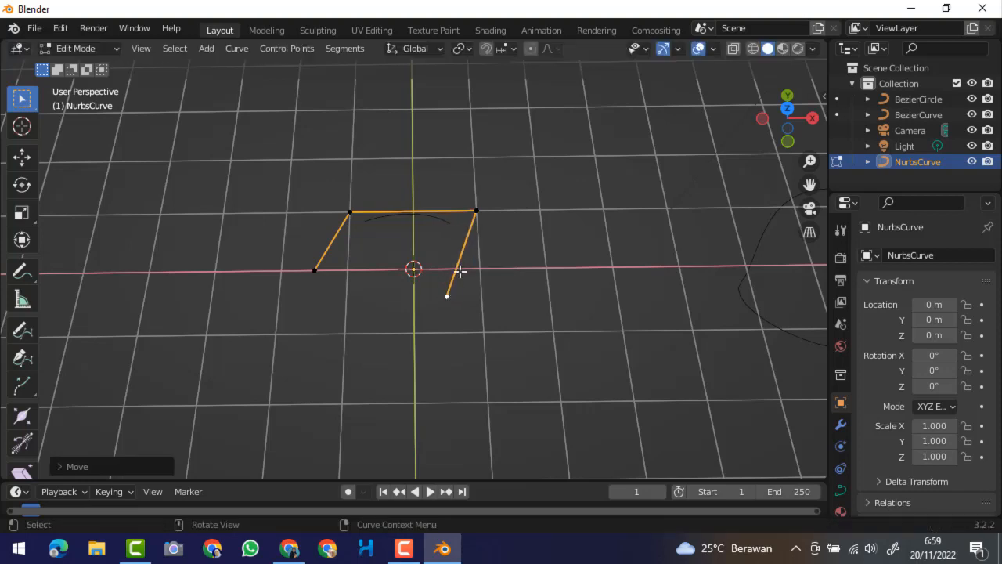
- Move the NURBS curve's upper positive X control point outward, and in Object Mode move the curve to about X 5.80, Y -0.96, Z -0.45 m
{"action": "left_click", "coordinate": [475, 210]}
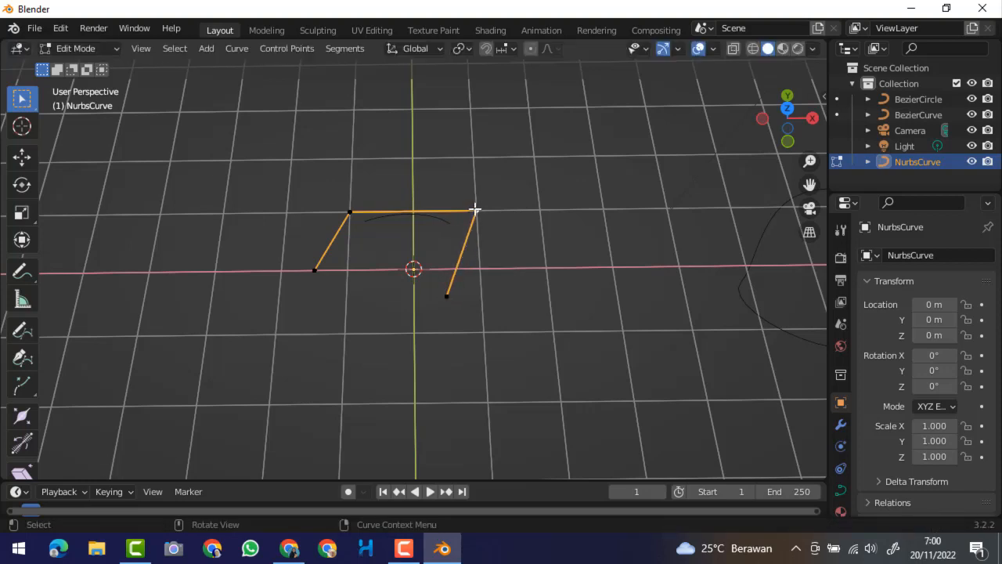
{"action": "key", "text": "g"}
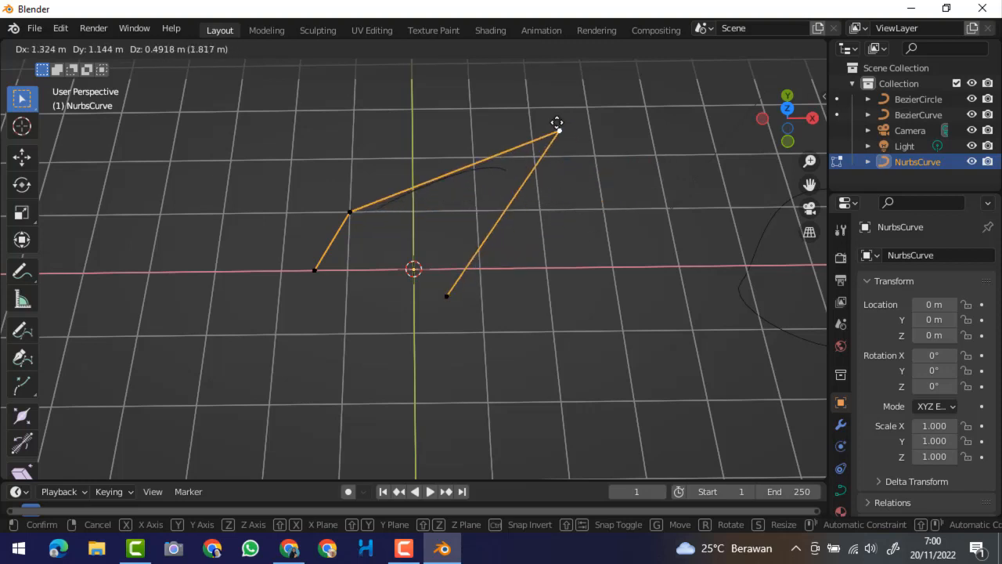
{"action": "key", "text": "g"}
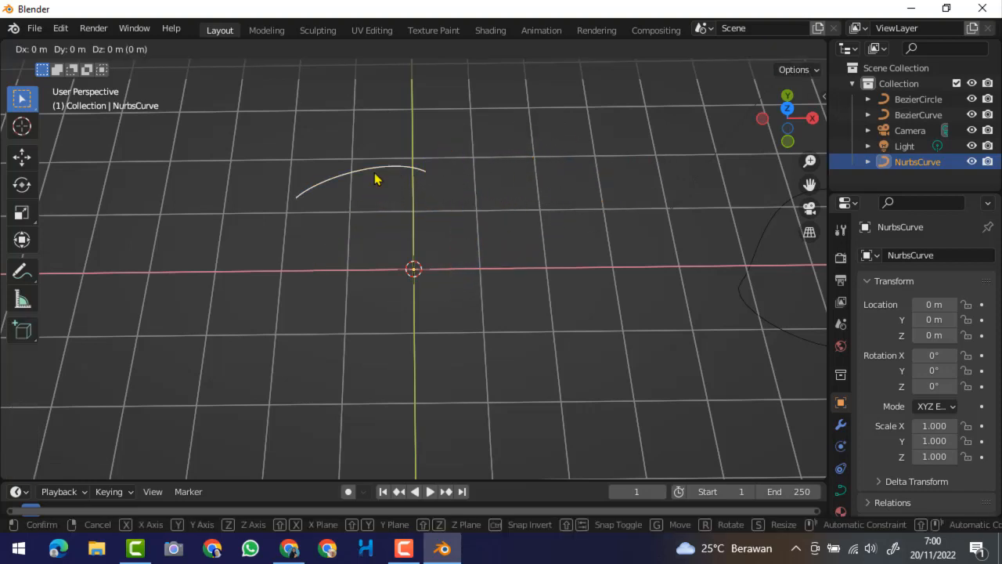
{"action": "left_click", "coordinate": [760, 245]}
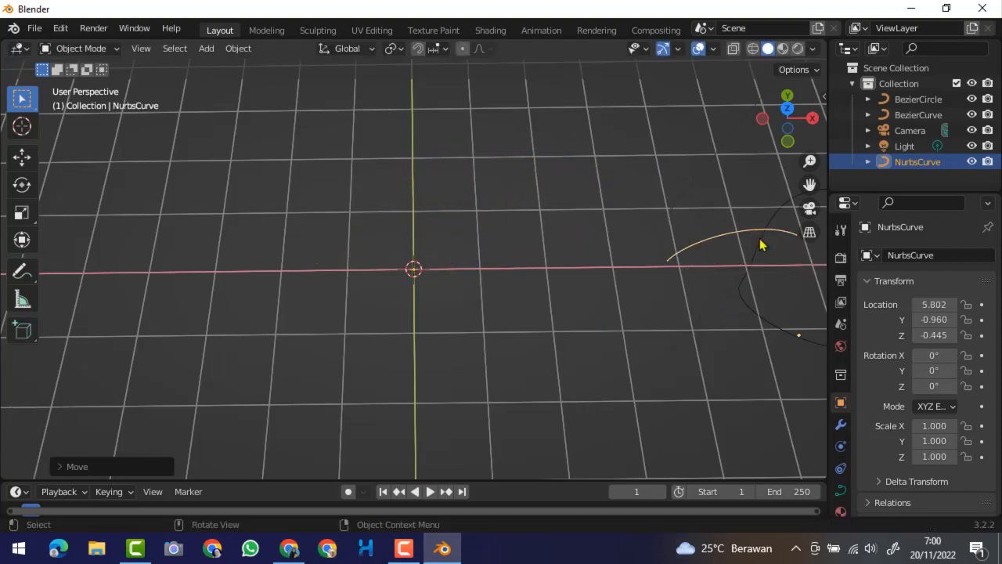
- Add a NURBS circle at the world origin
{"action": "left_click", "coordinate": [214, 52]}
{"action": "mouse_move", "coordinate": [220, 83]}
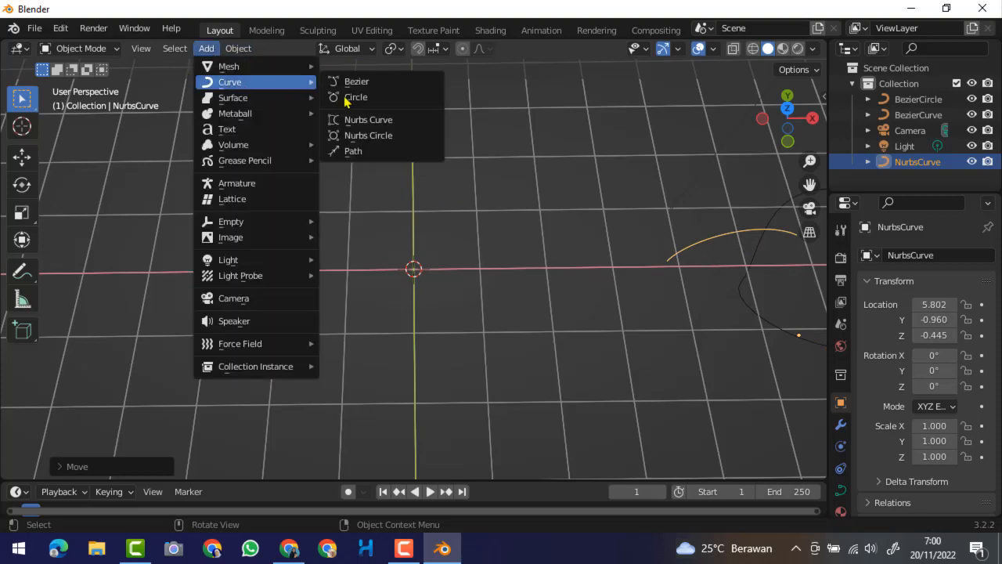
{"action": "left_click", "coordinate": [383, 138]}
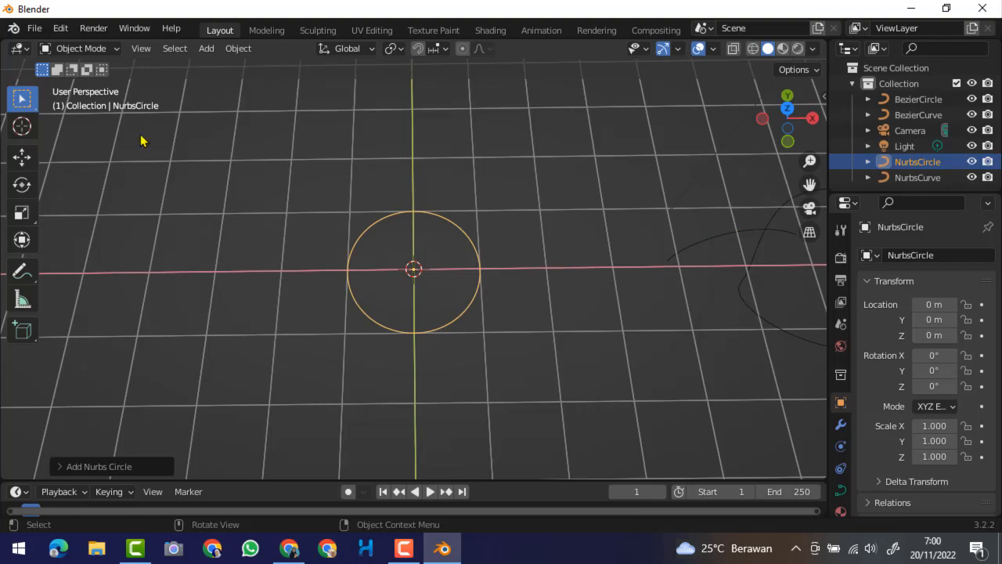
- In Edit Mode, move the NURBS circle's middle control point on the positive Y side outward to make a pointed tip
{"action": "left_click", "coordinate": [86, 49]}
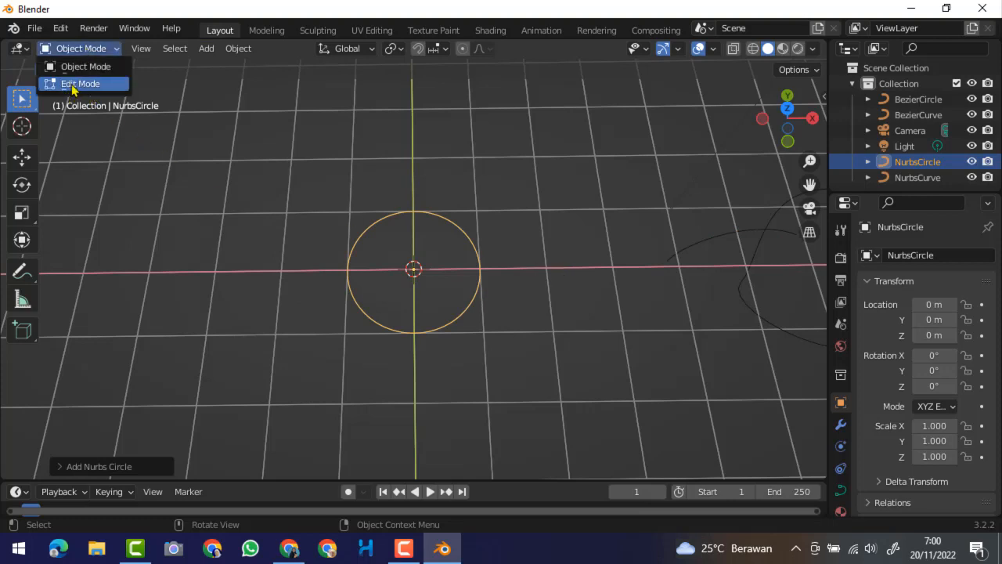
{"action": "left_click", "coordinate": [72, 84]}
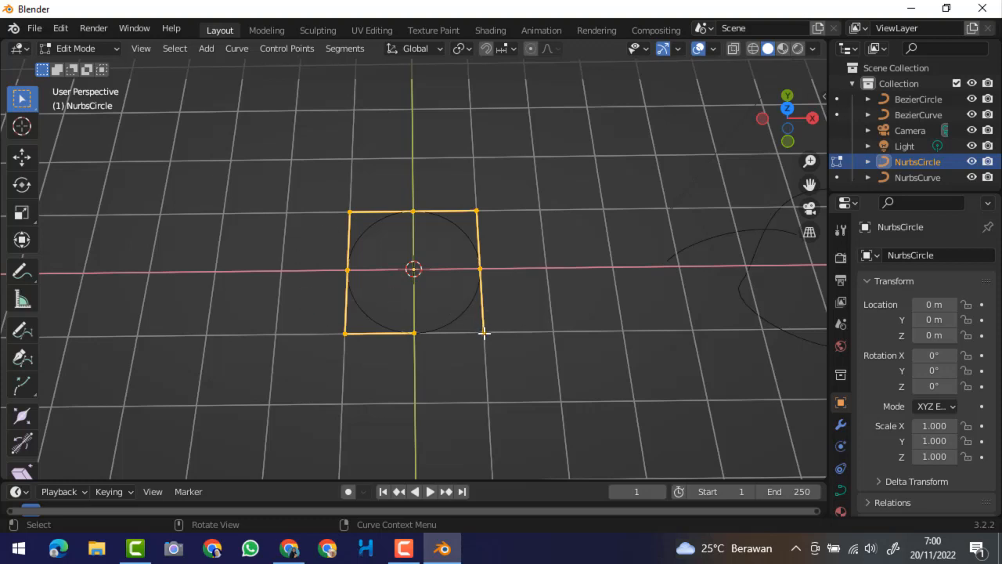
{"action": "key", "text": "alt+a"}
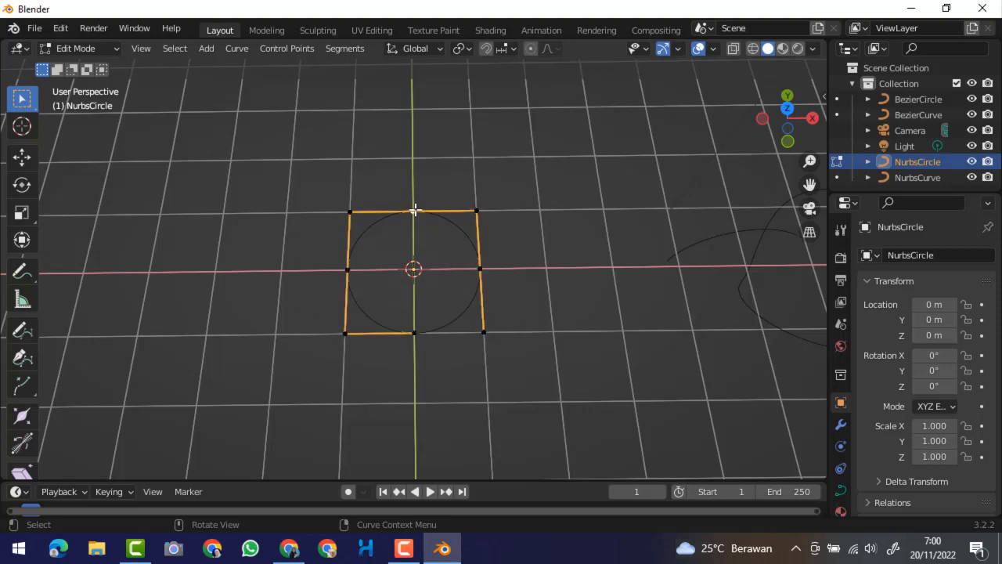
{"action": "key", "text": "g"}
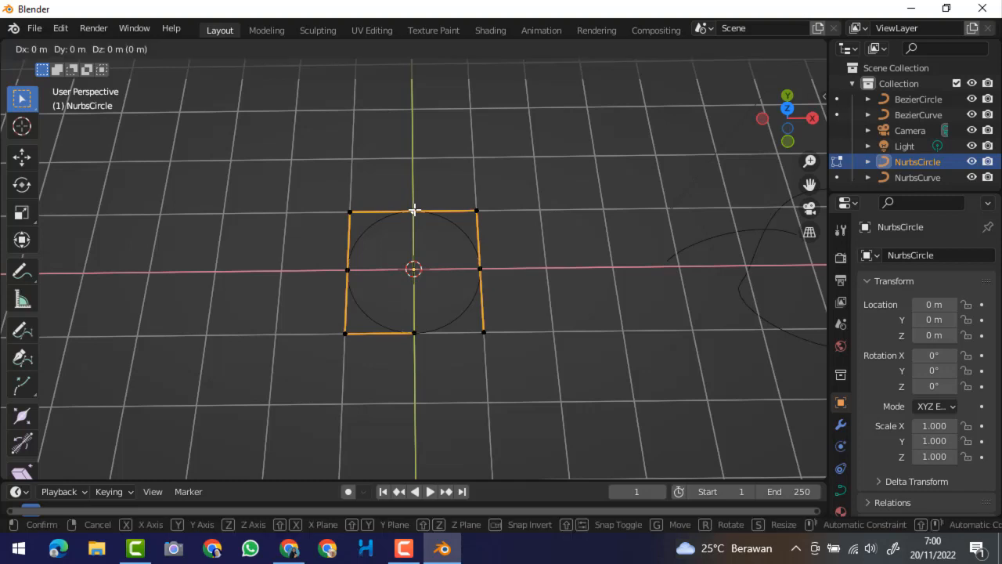
{"action": "left_click", "coordinate": [408, 168]}
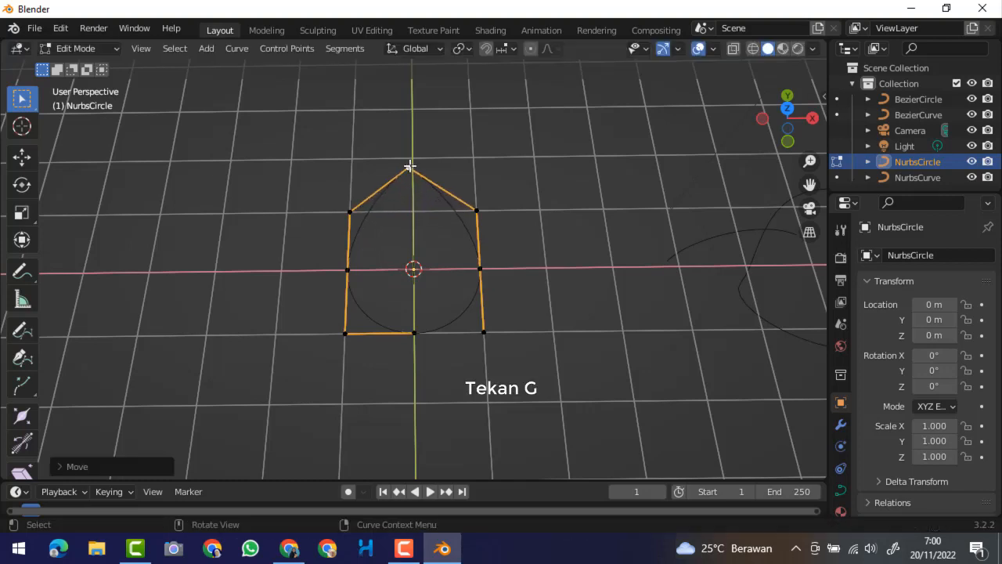
- Move the NURBS circle's negative Y control point inward, and in Object Mode move the circle to about X 3.82, Y 0.52, Z 0.21 m
{"action": "left_click", "coordinate": [415, 333]}
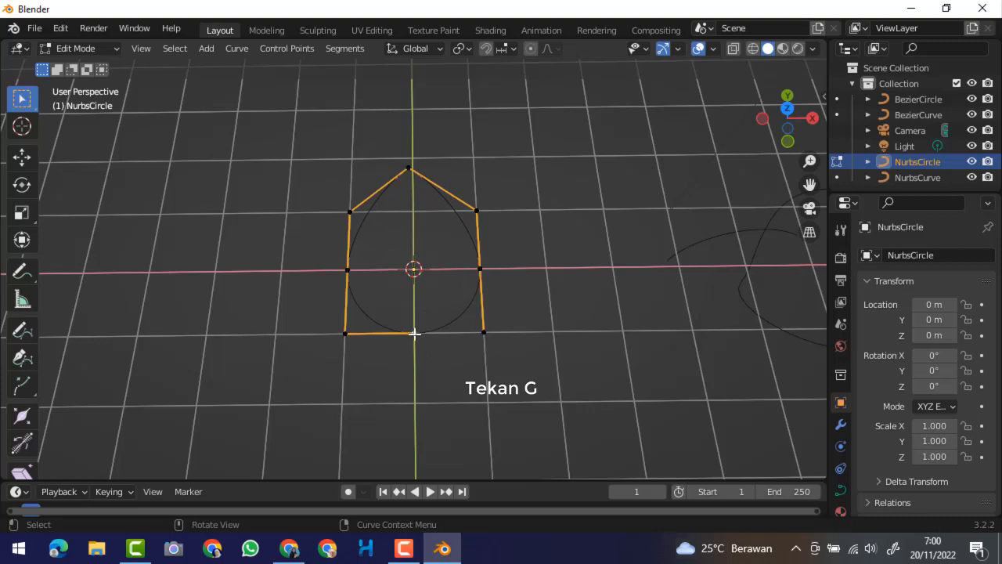
{"action": "key", "text": "g"}
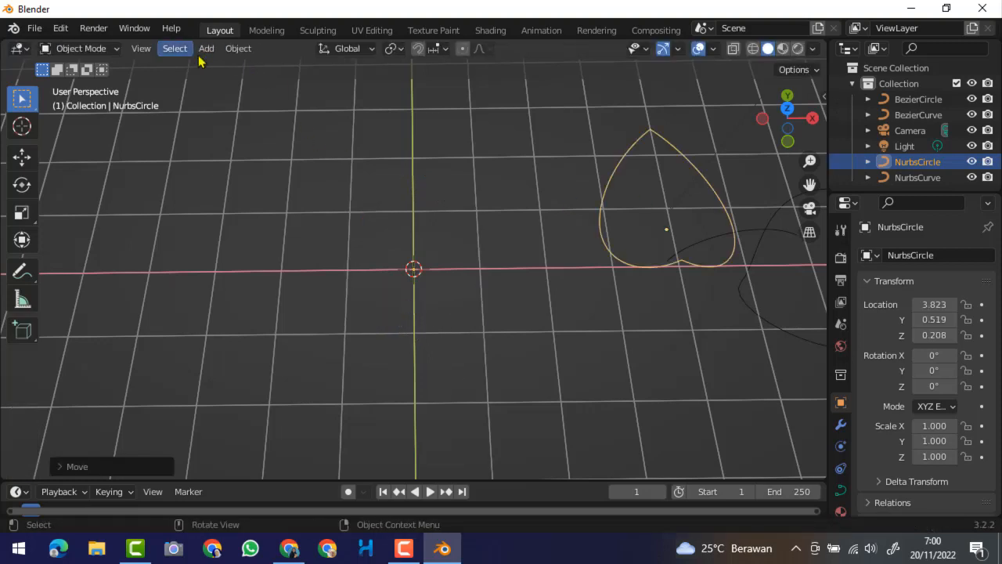
- Add a path curve at the world origin
{"action": "left_click", "coordinate": [206, 48]}
{"action": "mouse_move", "coordinate": [258, 84]}
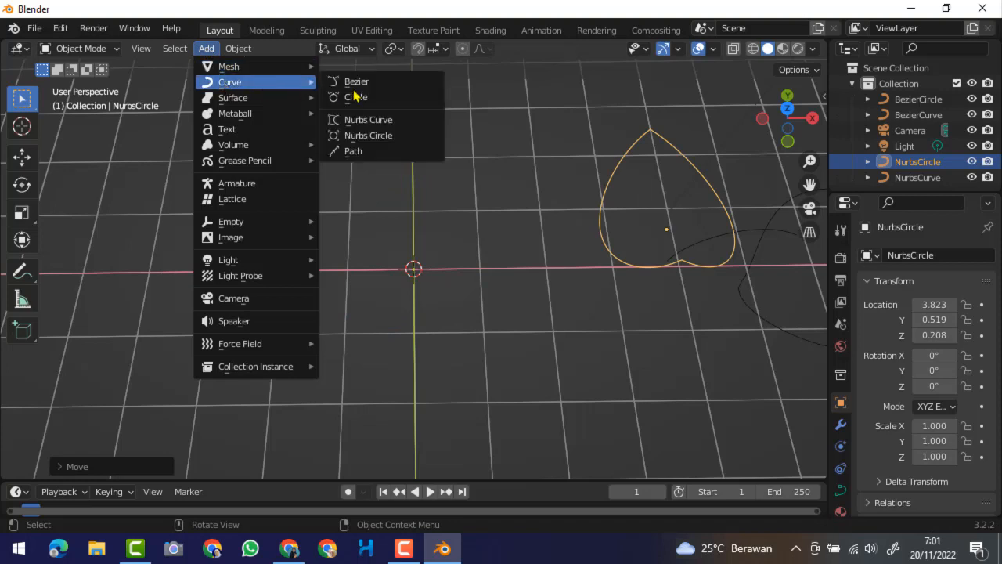
{"action": "left_click", "coordinate": [365, 151]}
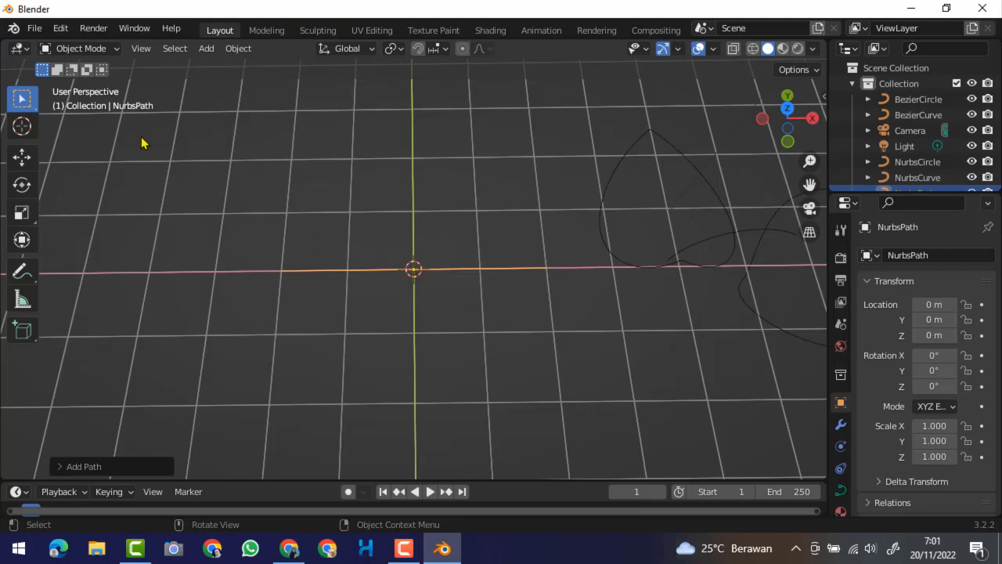
- In Edit Mode, move the path's positive X end point toward positive Y, above its neighbouring control point
{"action": "left_click", "coordinate": [84, 49]}
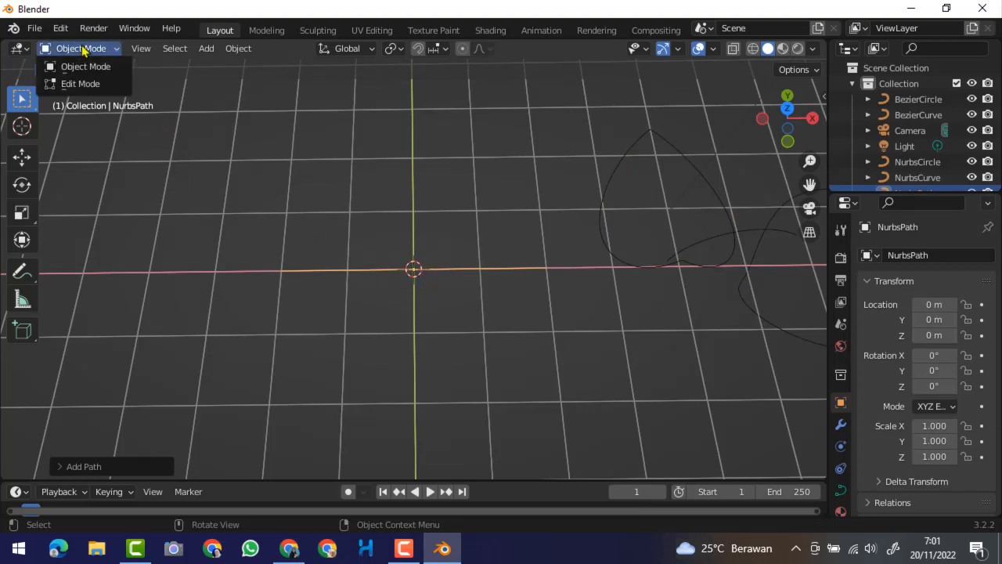
{"action": "left_click", "coordinate": [78, 84]}
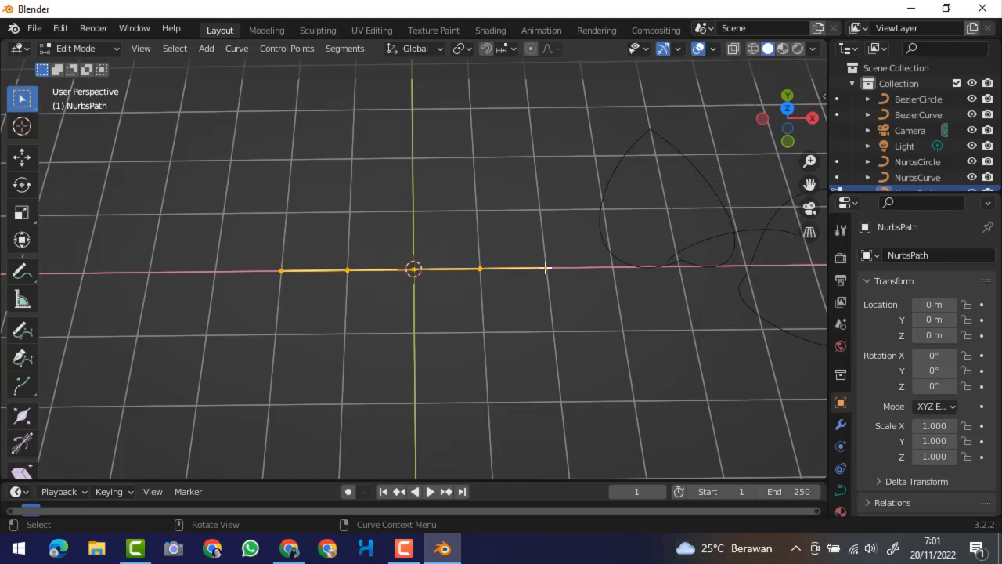
{"action": "key", "text": "alt+a"}
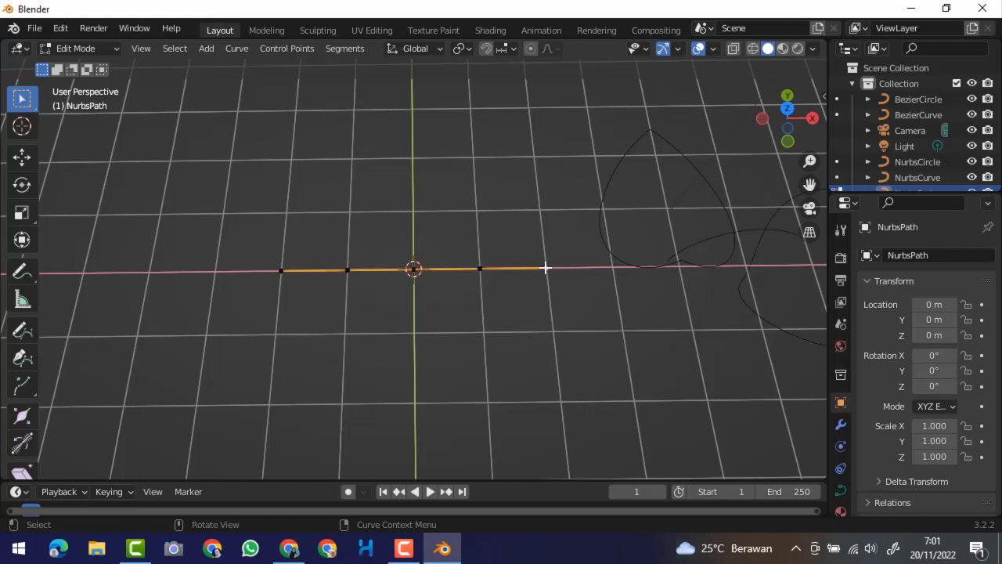
{"action": "left_click_drag", "start_coordinate": [546, 268], "coordinate": [478, 177]}
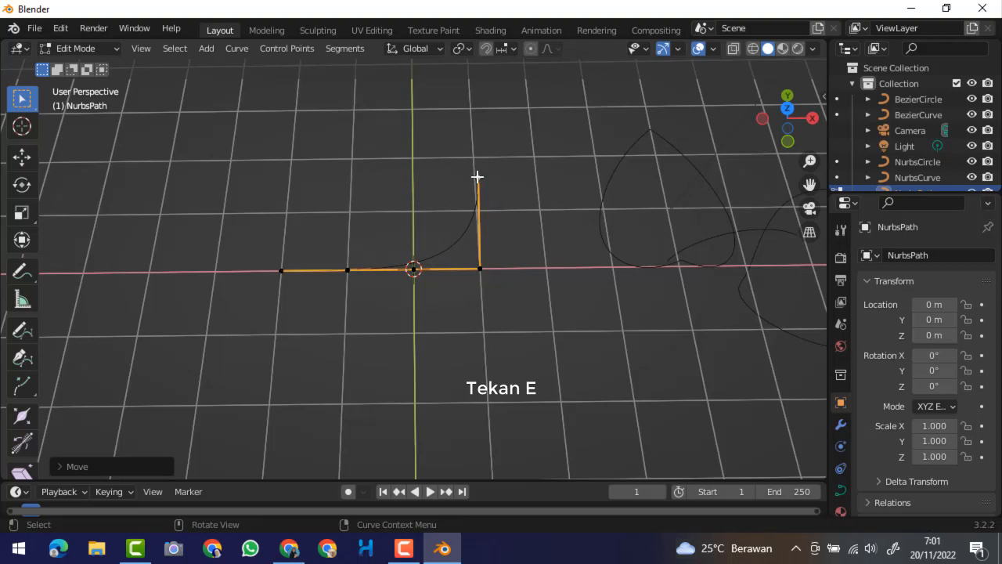
- Extrude the path's moved end point twice, bending it back toward negative X and down into a hook shape
{"action": "key", "text": "e"}
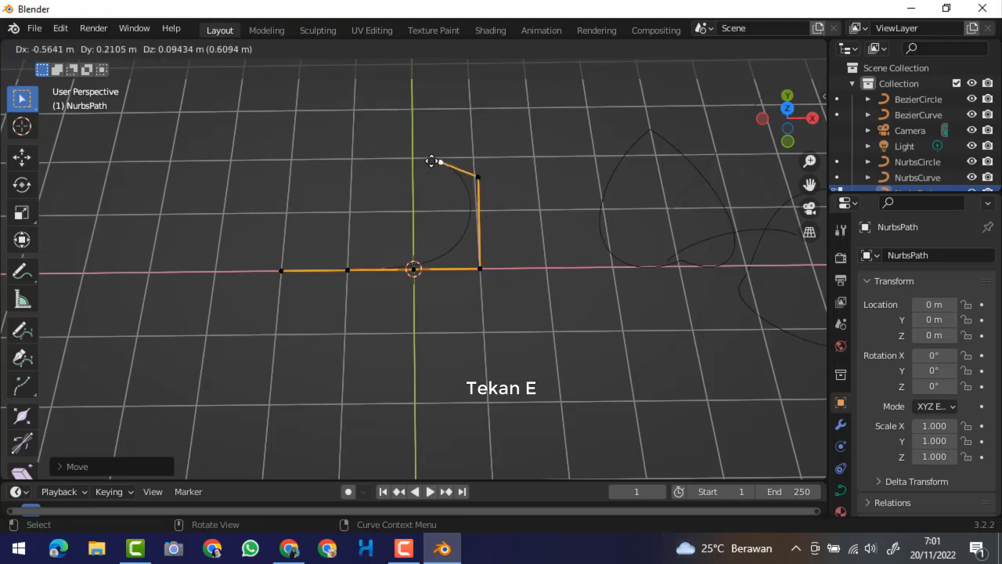
{"action": "left_click", "coordinate": [424, 161]}
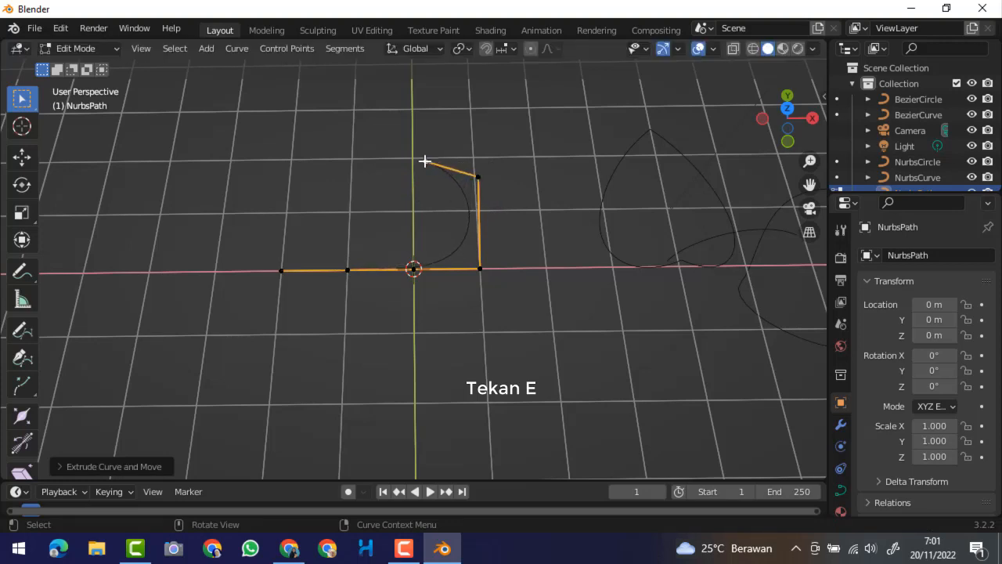
{"action": "key", "text": "e"}
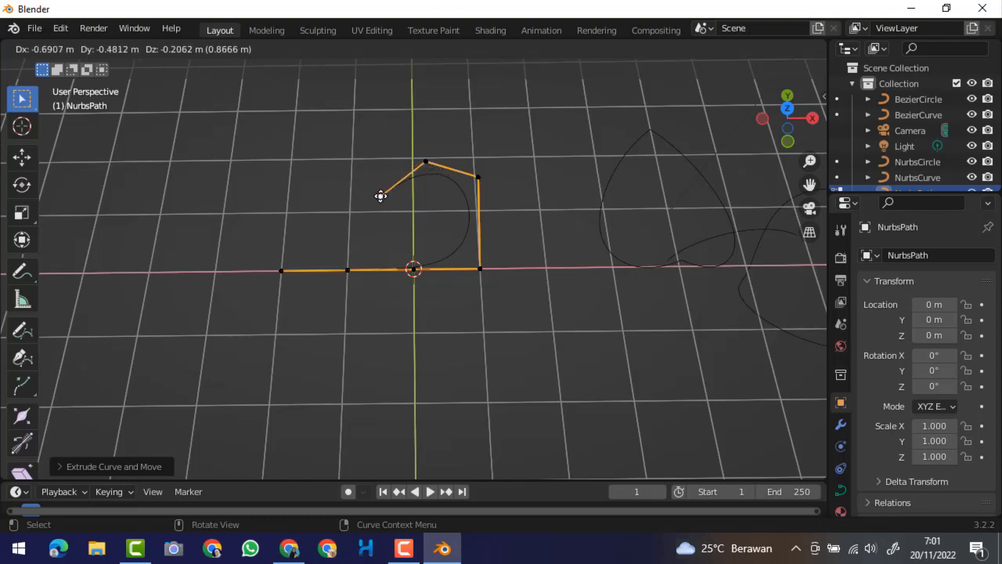
{"action": "left_click", "coordinate": [383, 197]}
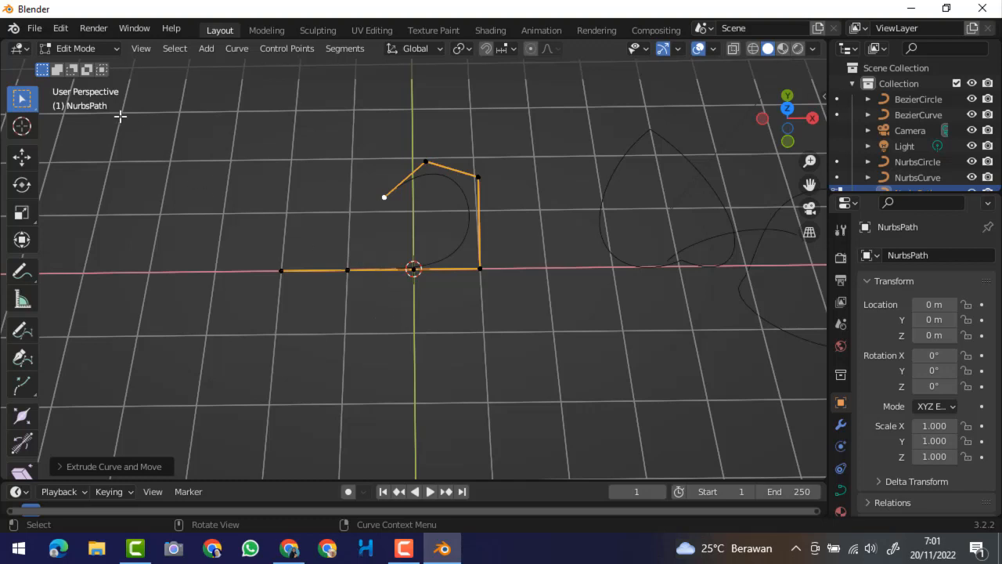
- Return to Object Mode and move the heart-shaped NURBS circle to about X 0, Y 0.075, Z 0.033 m near the world origin
{"action": "left_click", "coordinate": [81, 50]}
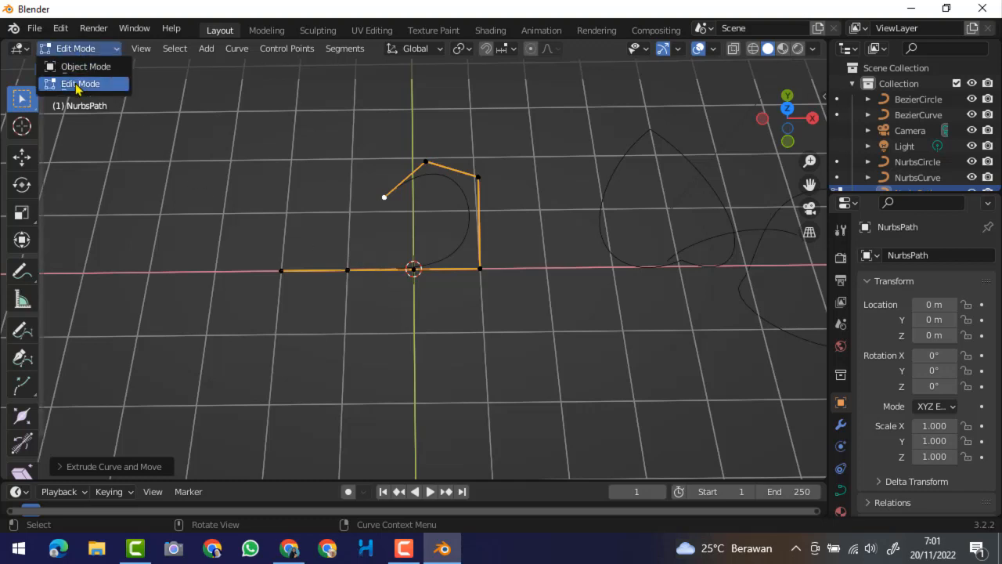
{"action": "left_click", "coordinate": [83, 67]}
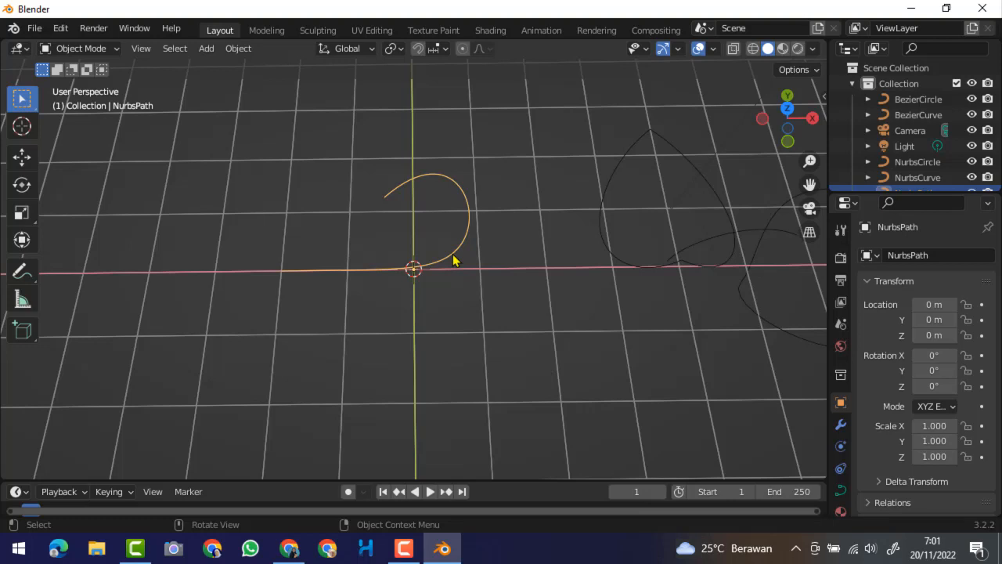
{"action": "left_click", "coordinate": [721, 206]}
{"action": "key", "text": "g"}
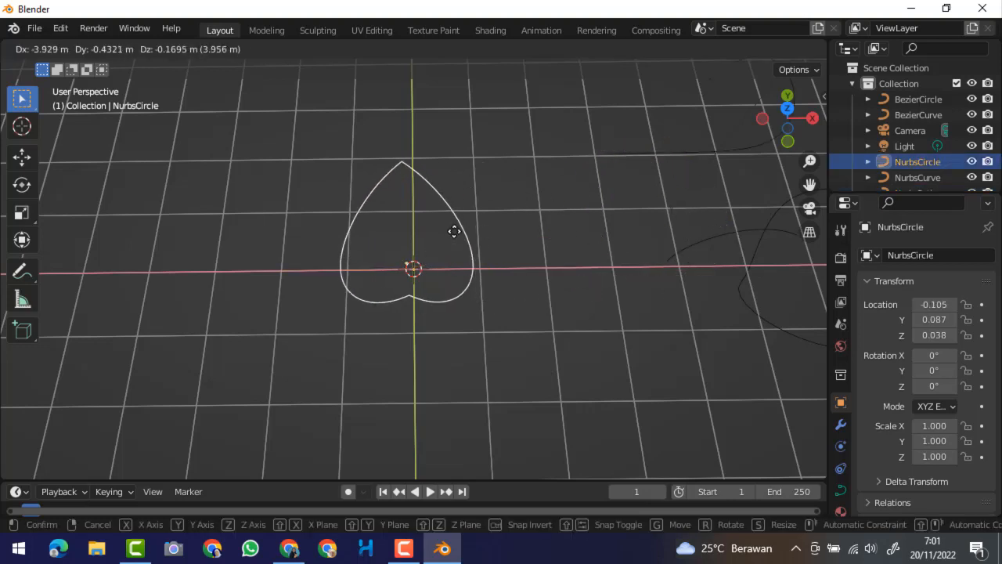
{"action": "left_click", "coordinate": [463, 232]}
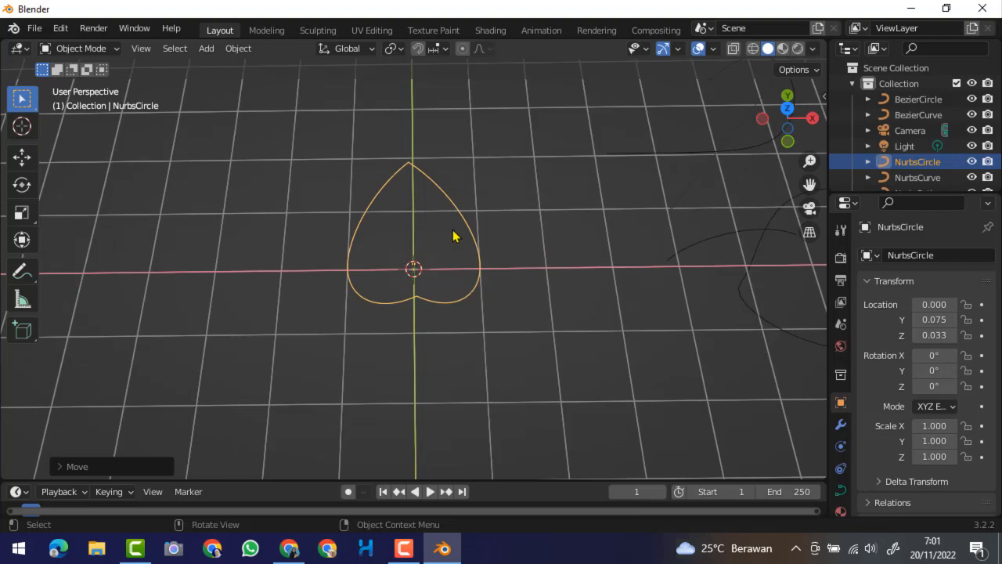
- In Edit Mode, move the NURBS circle's negative X and positive X side control points slightly outward to widen the heart
{"action": "left_click", "coordinate": [206, 47]}
{"action": "mouse_move", "coordinate": [229, 81]}
{"action": "left_click", "coordinate": [109, 53]}
{"action": "left_click", "coordinate": [78, 83]}
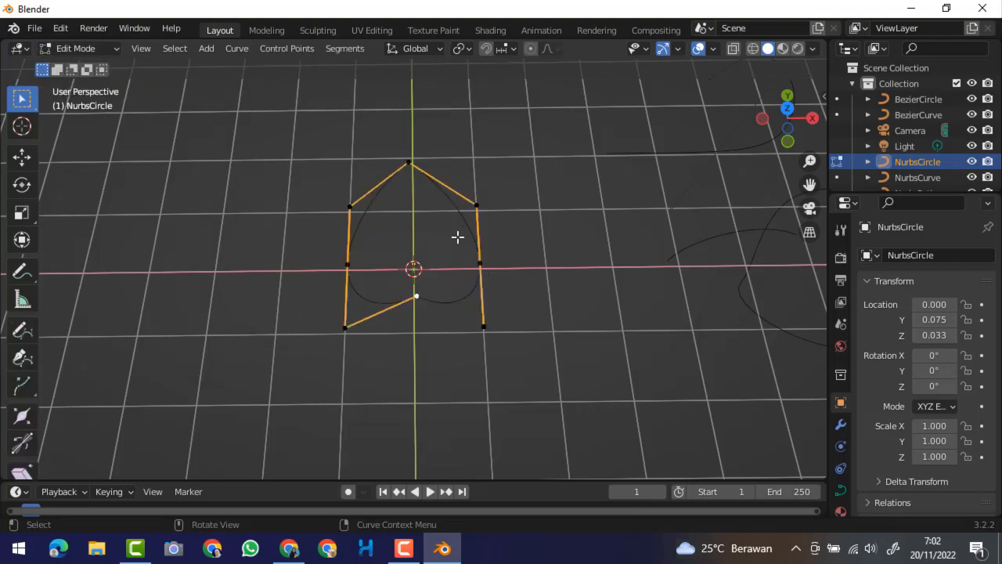
{"action": "mouse_move", "coordinate": [347, 264]}
{"action": "left_mouse_down"}
{"action": "mouse_move", "coordinate": [338, 261]}
{"action": "mouse_move", "coordinate": [423, 276]}
{"action": "mouse_move", "coordinate": [327, 259]}
{"action": "mouse_move", "coordinate": [338, 264]}
{"action": "left_mouse_up"}
{"action": "left_click_drag", "start_coordinate": [479, 263], "coordinate": [487, 260]}
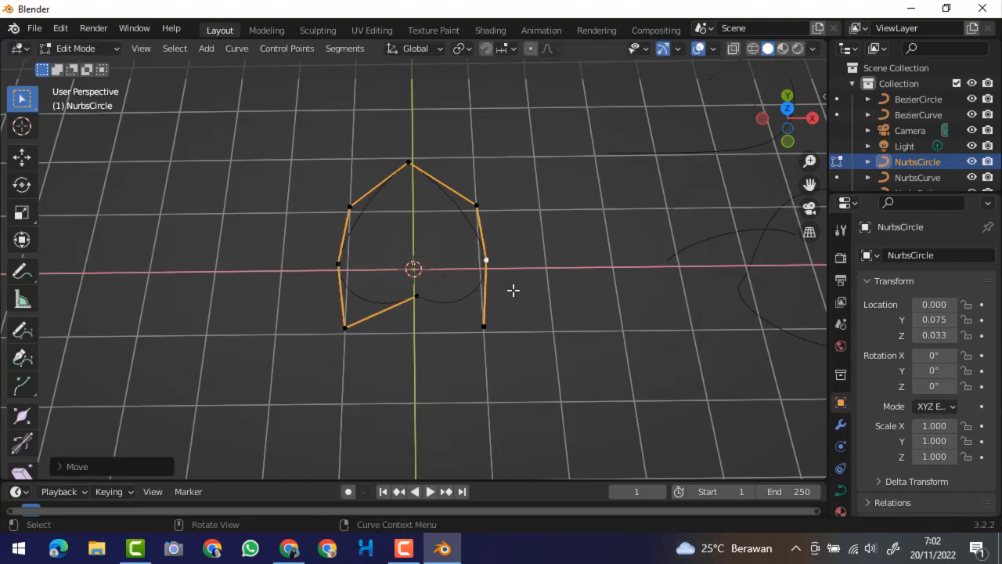
- In the NURBS circle's curve geometry settings, set the offset to 0.29 m and the extrude to 0.27 m
{"action": "left_click", "coordinate": [843, 493]}
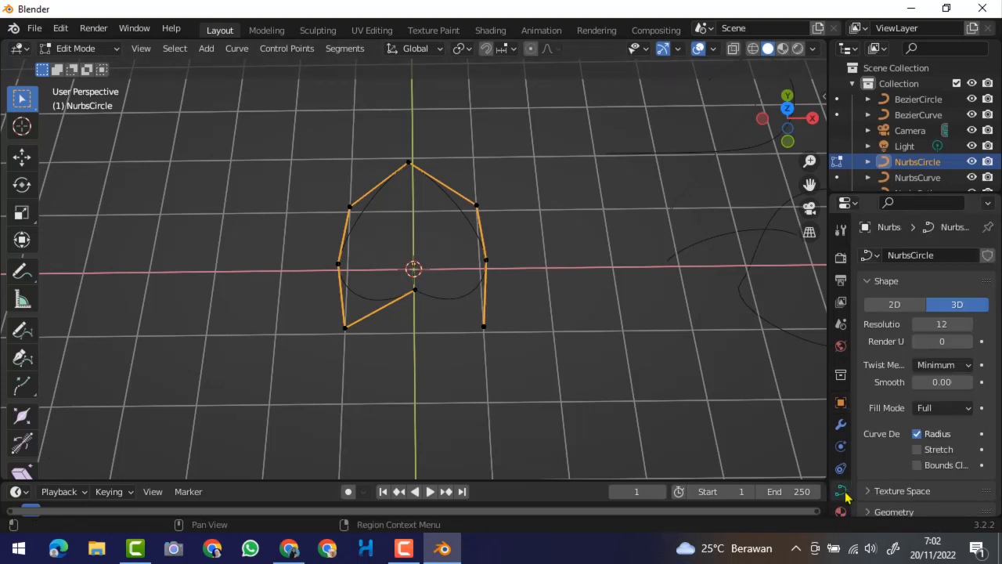
{"action": "scroll", "coordinate": [895, 404], "scroll_direction": "down", "scroll_amount": 3}
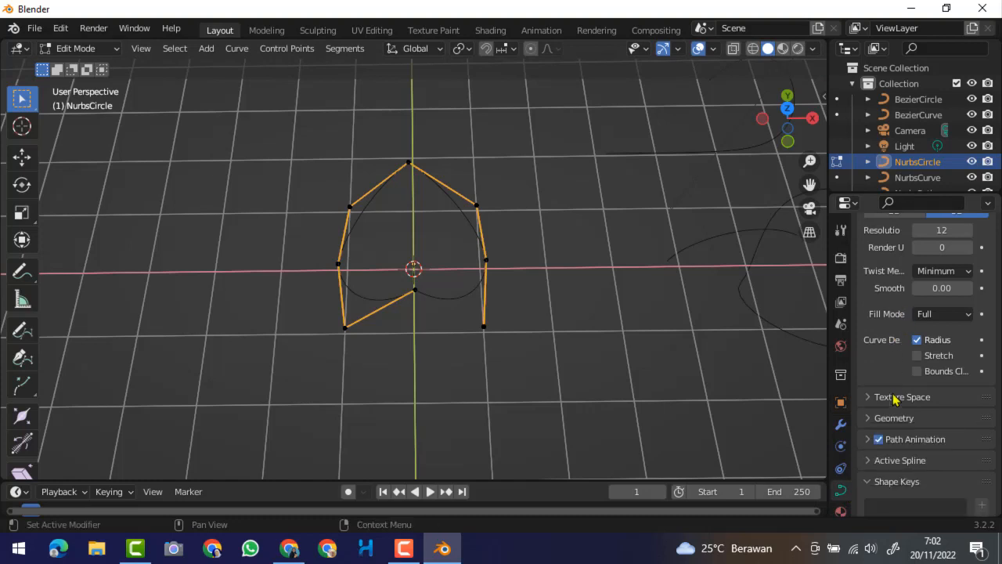
{"action": "left_click", "coordinate": [890, 420]}
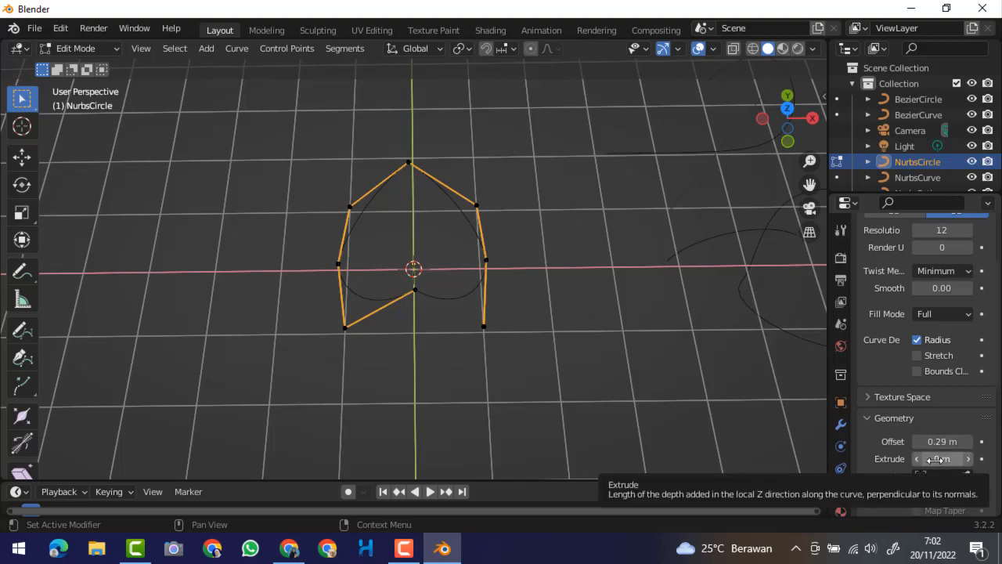
{"action": "left_click_drag", "start_coordinate": [932, 459], "coordinate": [979, 459]}
{"action": "middle_click_drag", "start_coordinate": [602, 405], "coordinate": [593, 375]}
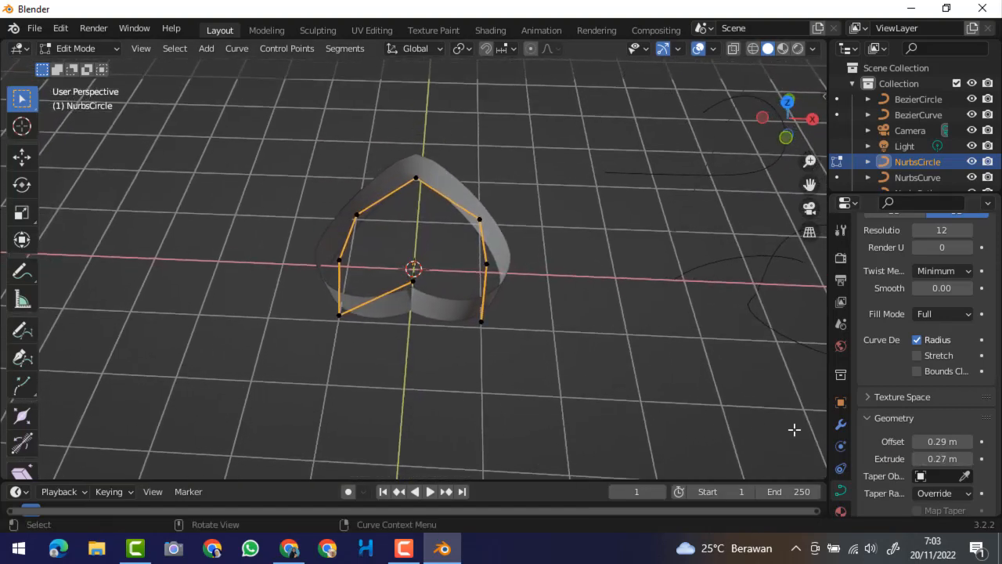
- Give the NURBS circle a round bevel with a depth of 0.22 m
{"action": "scroll", "coordinate": [965, 435], "scroll_direction": "down", "scroll_amount": 5}
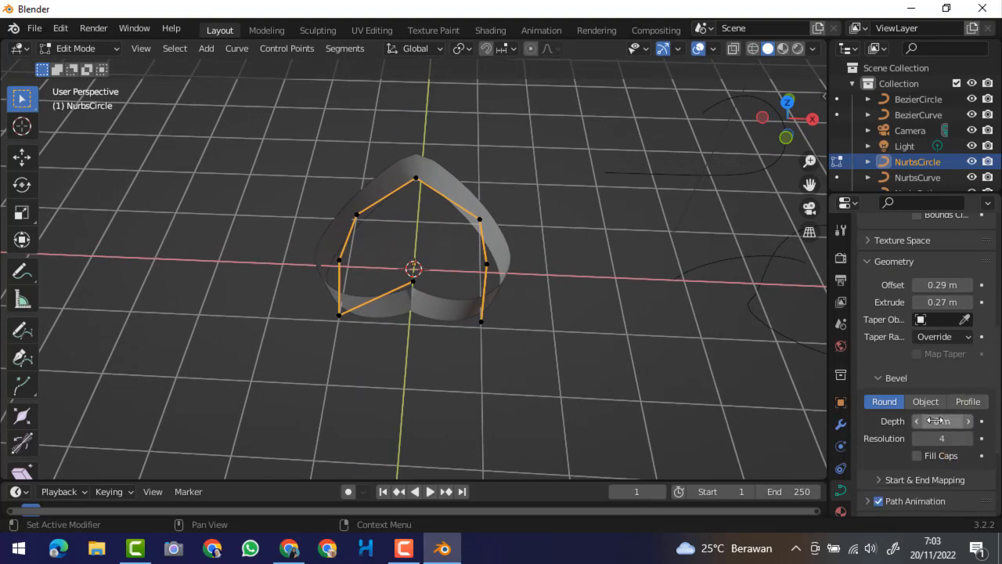
{"action": "left_click_drag", "start_coordinate": [937, 421], "coordinate": [988, 422]}
{"action": "middle_click_drag", "start_coordinate": [618, 329], "coordinate": [629, 390]}
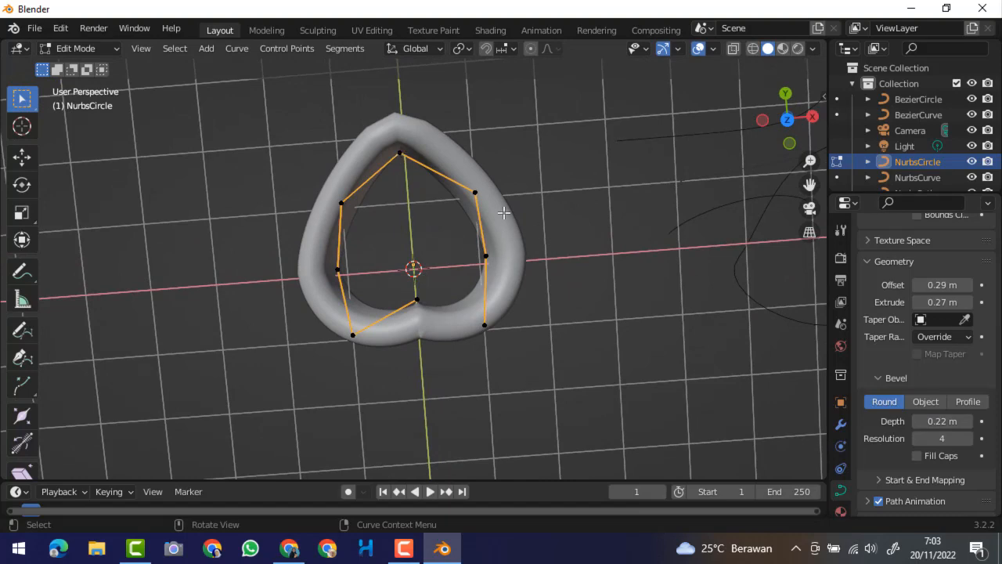
- Lower the NURBS circle's raised control points, including the one at the heart's tip, slightly along Z to level the shape
{"action": "middle_click_drag", "start_coordinate": [592, 296], "coordinate": [454, 204]}
{"action": "middle_click_drag", "start_coordinate": [596, 367], "coordinate": [305, 338]}
{"action": "middle_click_drag", "start_coordinate": [404, 341], "coordinate": [458, 283]}
{"action": "key", "text": "g"}
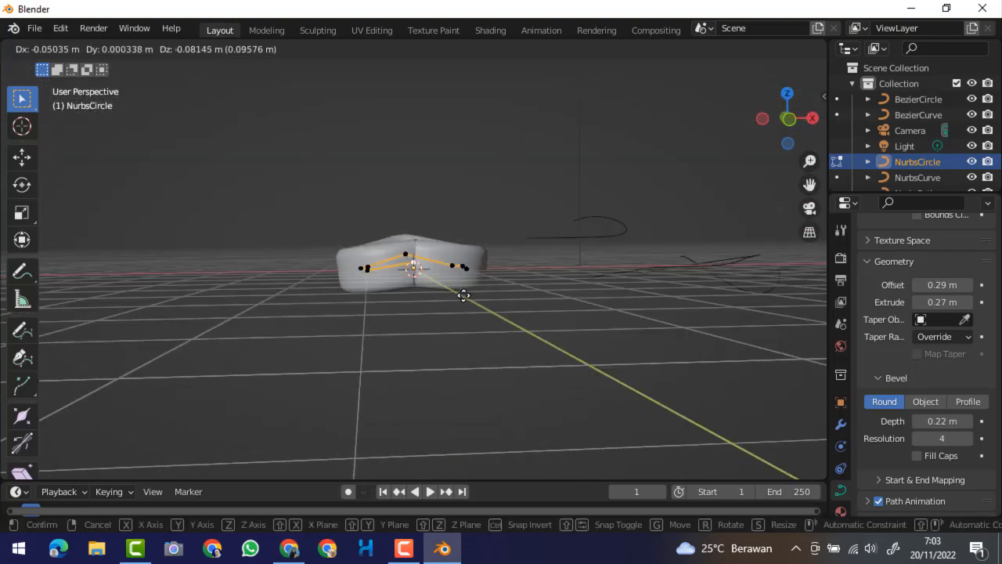
{"action": "left_click", "coordinate": [466, 299]}
{"action": "middle_click_drag", "start_coordinate": [447, 374], "coordinate": [598, 369]}
{"action": "key", "text": "g"}
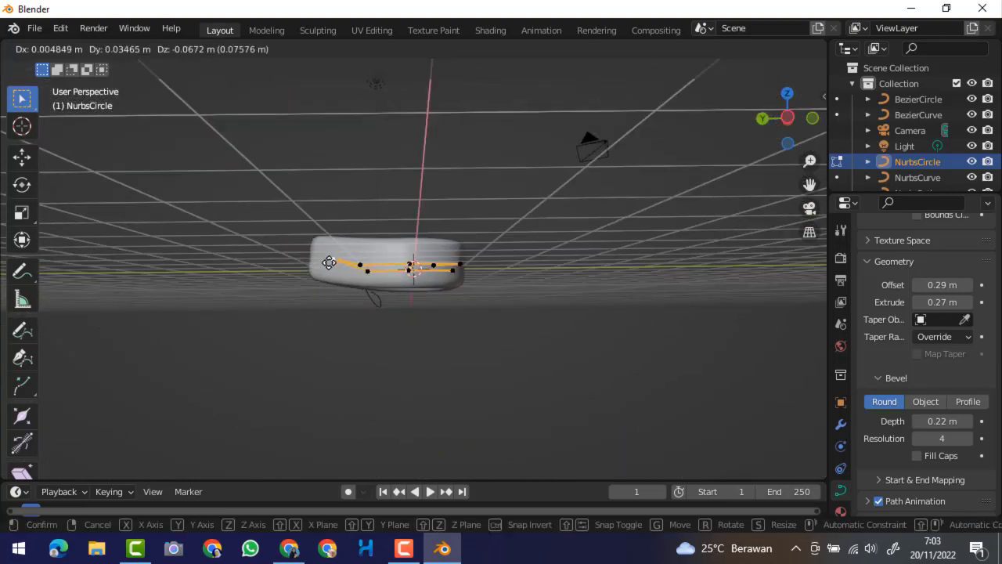
{"action": "left_click", "coordinate": [330, 263]}
- In Object Mode, raise the NURBS circle about 0.67 m so that it sits above the grid floor
{"action": "middle_click_drag", "start_coordinate": [533, 300], "coordinate": [336, 358]}
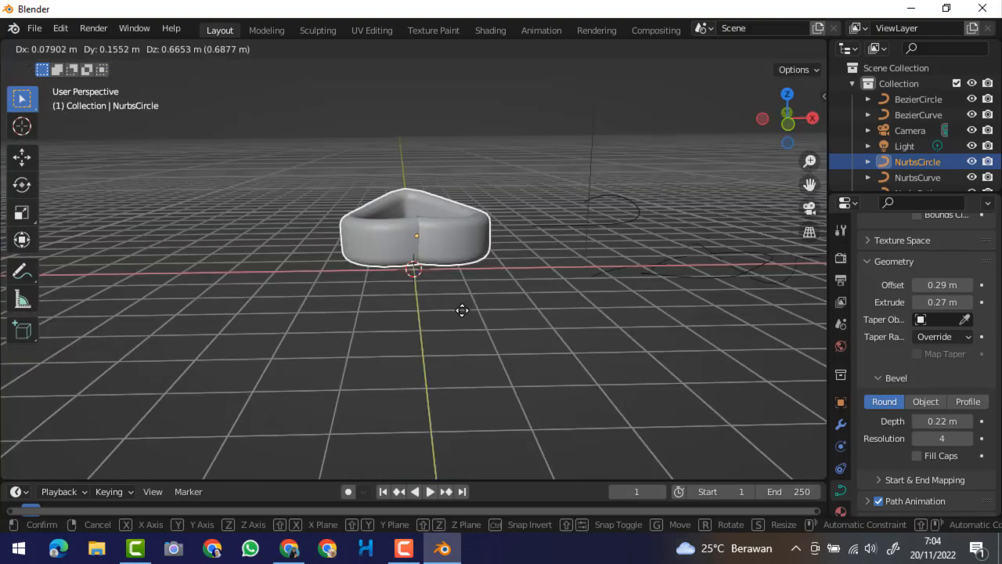
{"action": "left_click", "coordinate": [463, 312]}
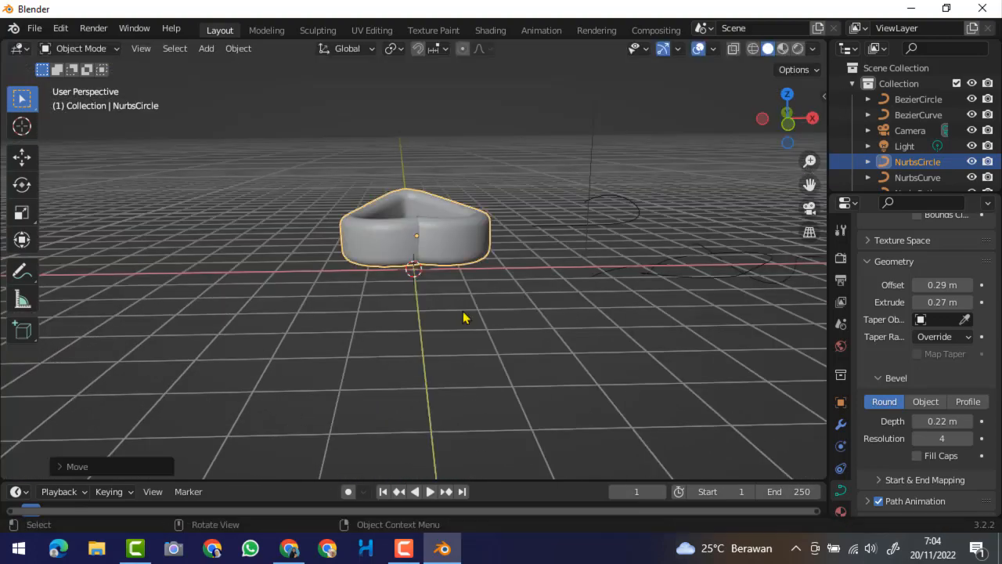
{"action": "middle_click_drag", "start_coordinate": [513, 333], "coordinate": [498, 70]}
- Add a plane mesh, scale it up beyond the heart's outline and position it beneath the heart as a floor
{"action": "left_click", "coordinate": [206, 48]}
{"action": "mouse_move", "coordinate": [232, 65]}
{"action": "left_click", "coordinate": [358, 65]}
{"action": "middle_click_drag", "start_coordinate": [358, 65], "coordinate": [548, 467]}
{"action": "key", "text": "s"}
{"action": "left_click", "coordinate": [501, 274]}
{"action": "middle_click_drag", "start_coordinate": [501, 274], "coordinate": [430, 394]}
{"action": "key", "text": "g"}
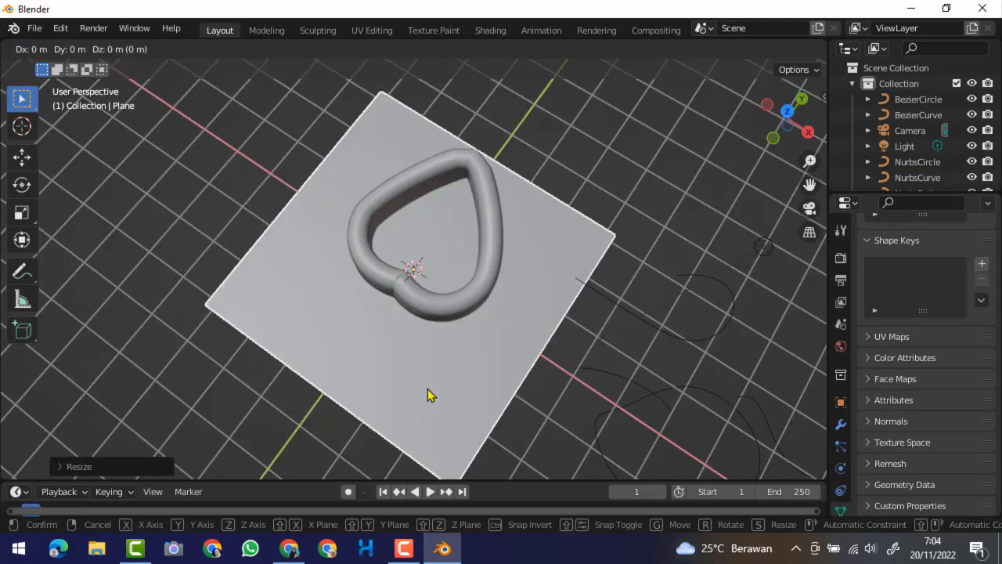
{"action": "left_click", "coordinate": [443, 358]}
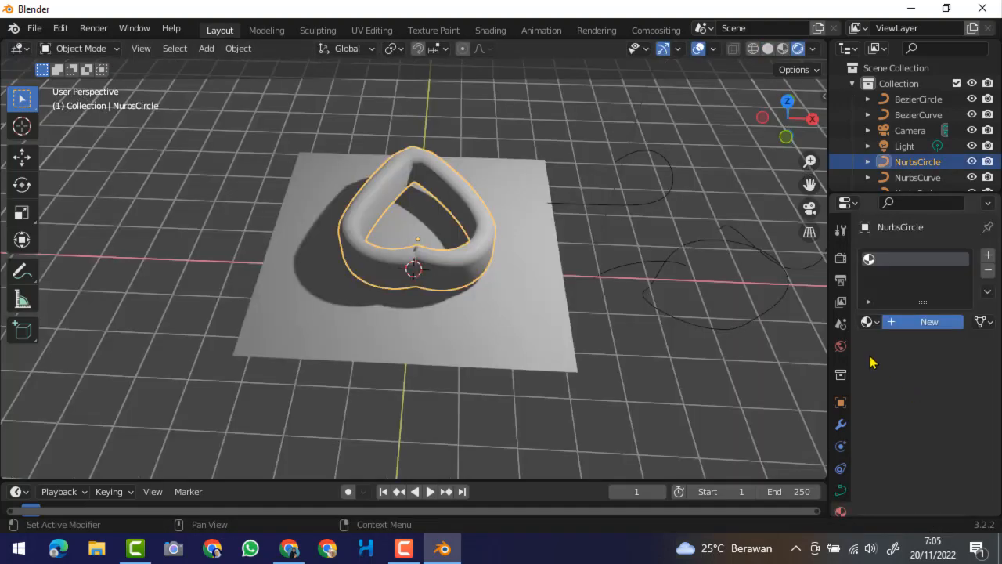
- Create a new material for the NURBS circle and set its base color to pink
{"action": "left_click", "coordinate": [909, 322]}
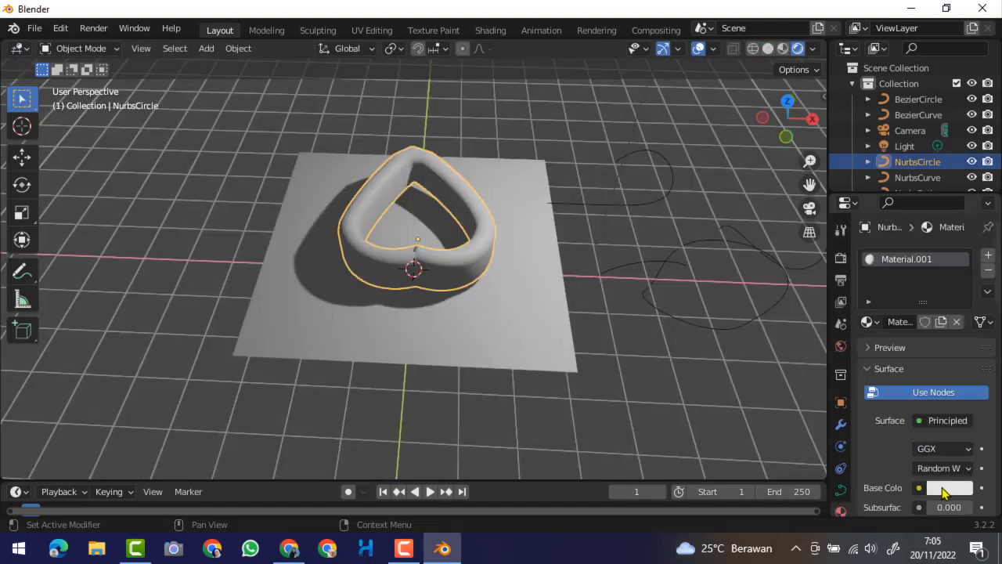
{"action": "left_click", "coordinate": [945, 490]}
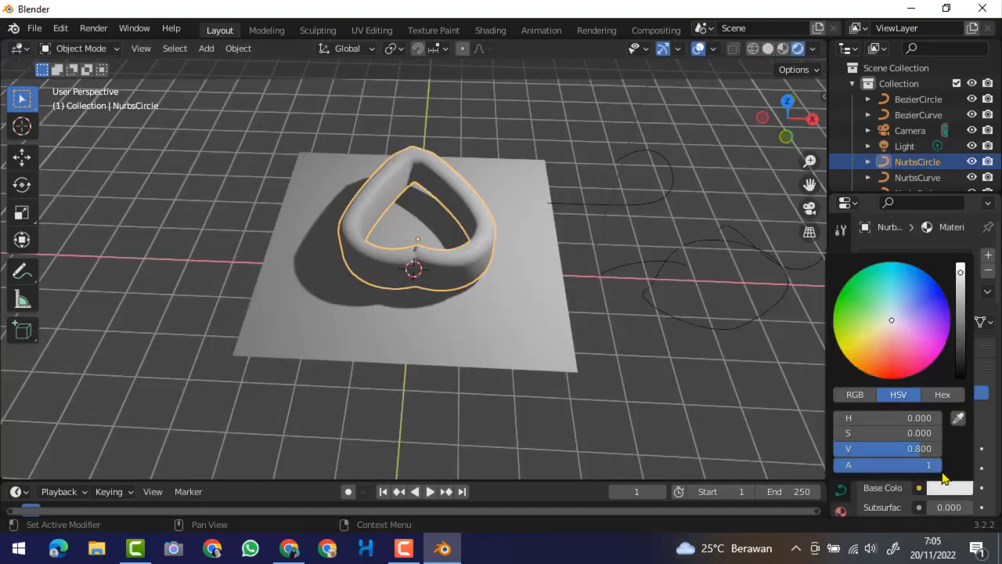
{"action": "left_click", "coordinate": [890, 363]}
{"action": "left_click", "coordinate": [916, 370]}
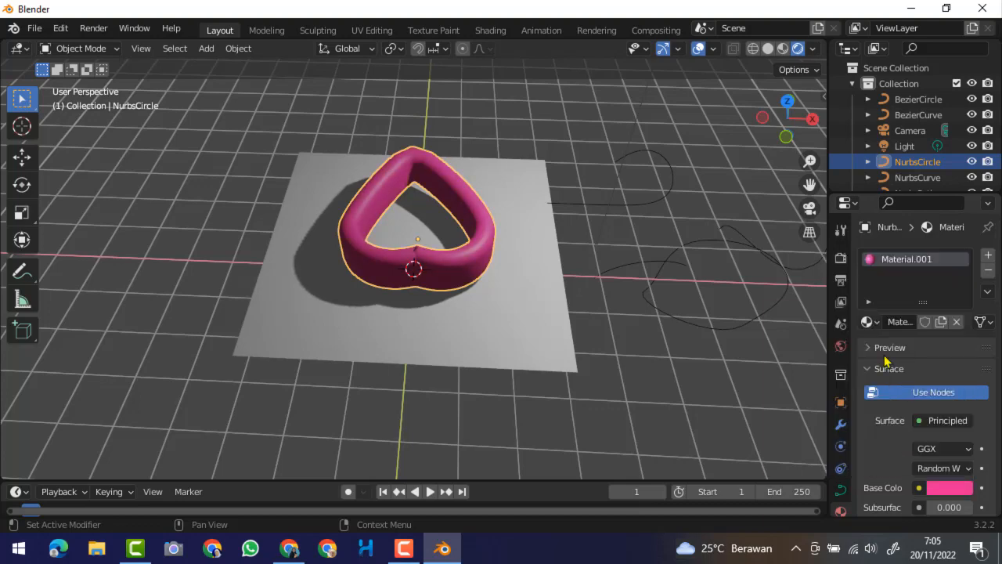
- Select the hook-shaped path and set its curve geometry offset to 0.27 m and extrude to 0.14 m
{"action": "middle_click_drag", "start_coordinate": [597, 311], "coordinate": [636, 146]}
{"action": "left_click", "coordinate": [624, 223]}
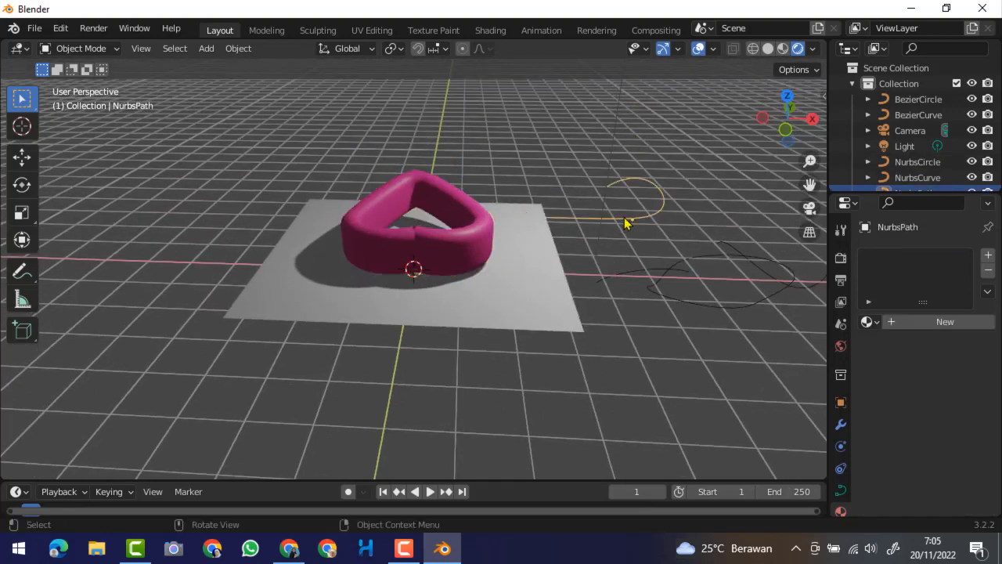
{"action": "middle_click_drag", "start_coordinate": [656, 237], "coordinate": [663, 284]}
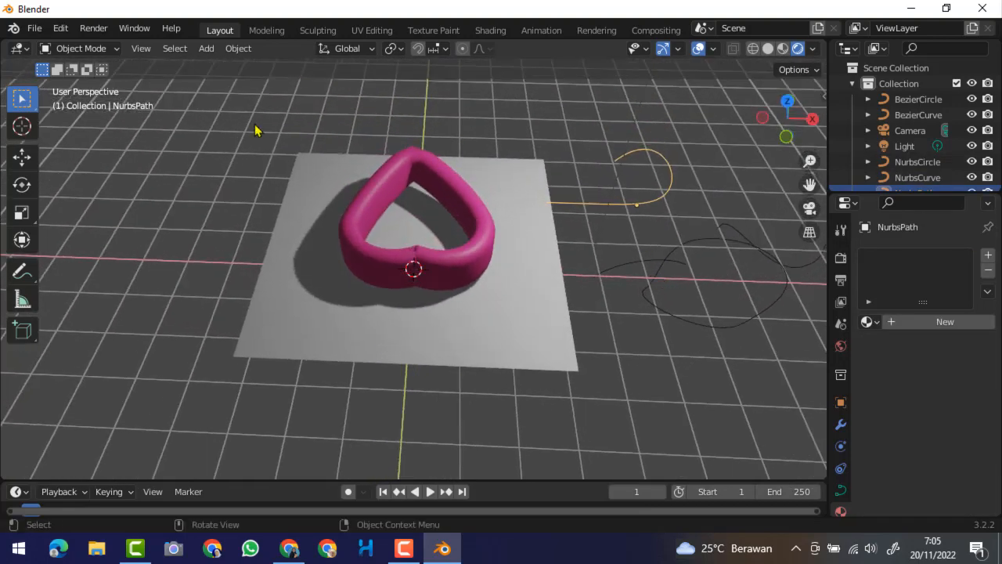
{"action": "left_click", "coordinate": [842, 492]}
{"action": "scroll", "coordinate": [916, 402], "scroll_direction": "down", "scroll_amount": 1}
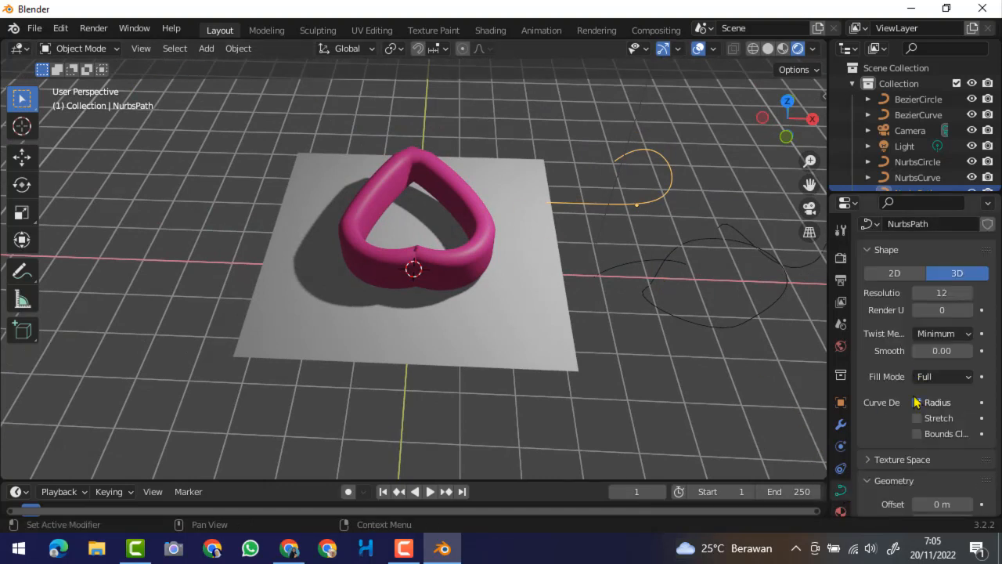
{"action": "scroll", "coordinate": [919, 411], "scroll_direction": "down", "scroll_amount": 2}
{"action": "scroll", "coordinate": [920, 436], "scroll_direction": "down", "scroll_amount": 1}
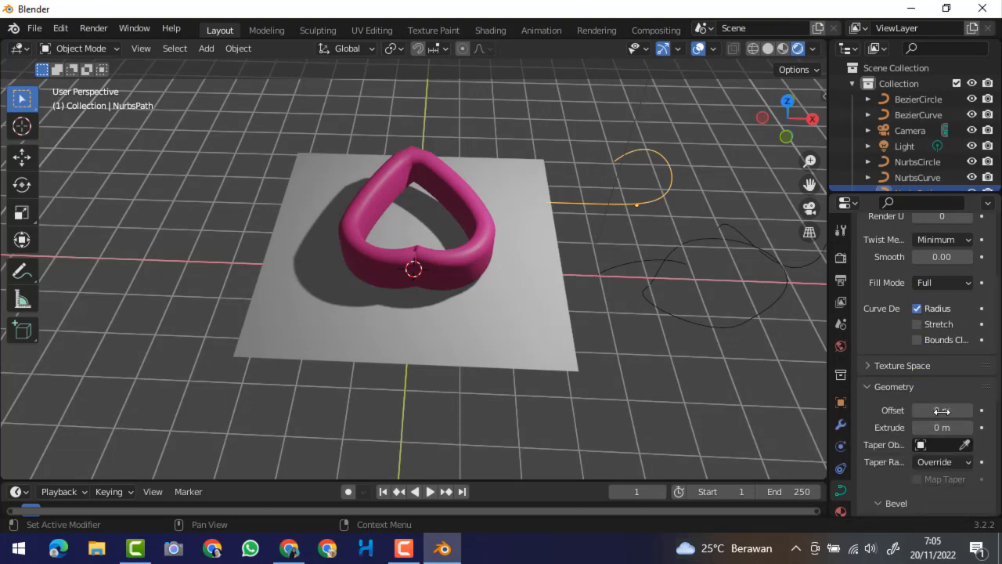
{"action": "left_click_drag", "start_coordinate": [940, 409], "coordinate": [969, 426]}
{"action": "middle_click_drag", "start_coordinate": [705, 292], "coordinate": [704, 259]}
- Give the path a round bevel with a depth of 0.13 m
{"action": "left_click", "coordinate": [885, 503]}
{"action": "scroll", "coordinate": [932, 438], "scroll_direction": "down", "scroll_amount": 4}
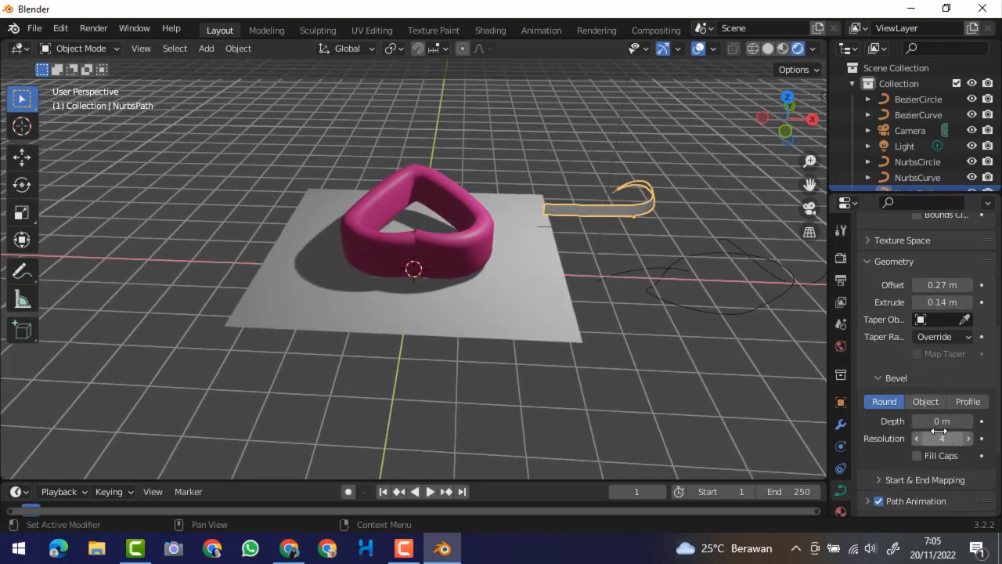
{"action": "left_click_drag", "start_coordinate": [939, 421], "coordinate": [960, 421]}
{"action": "middle_click_drag", "start_coordinate": [649, 291], "coordinate": [656, 344]}
- Scale the path along the global X axis by about 1.07
{"action": "key", "text": "s"}
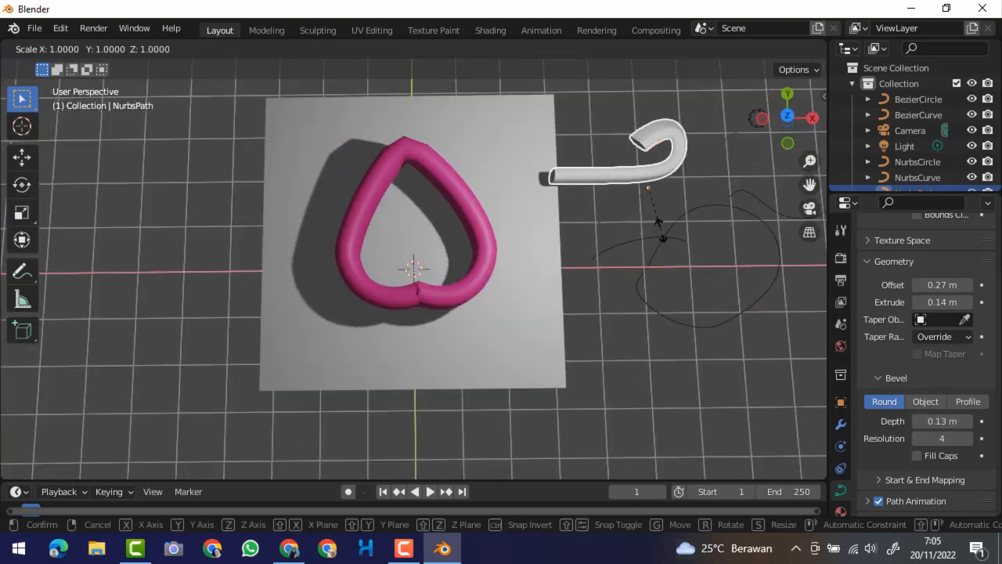
{"action": "key", "text": "x"}
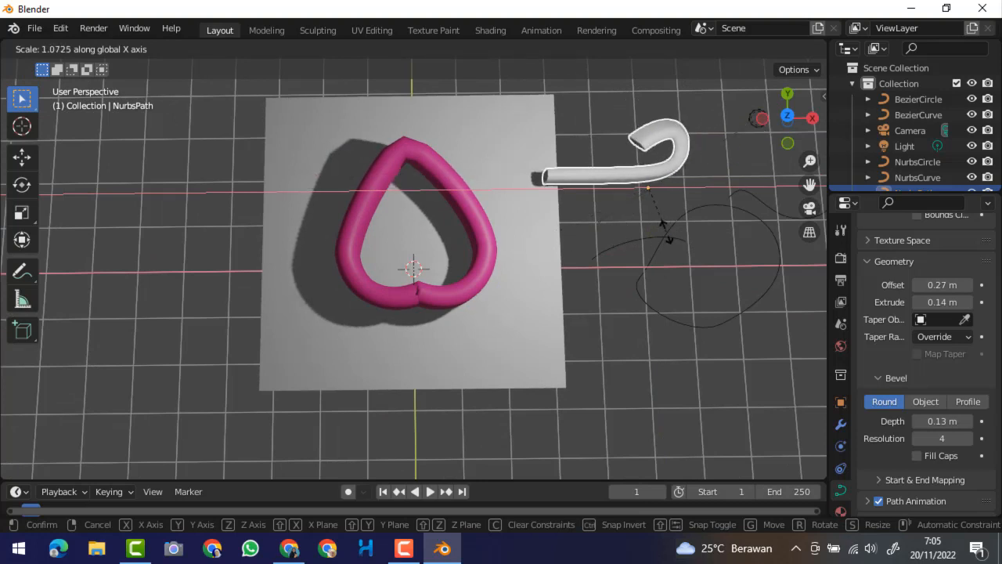
{"action": "left_click", "coordinate": [666, 238]}
- Flip the path about the global Y axis and rotate it about global Z until its shaft runs along the Y axis
{"action": "key", "text": "r"}
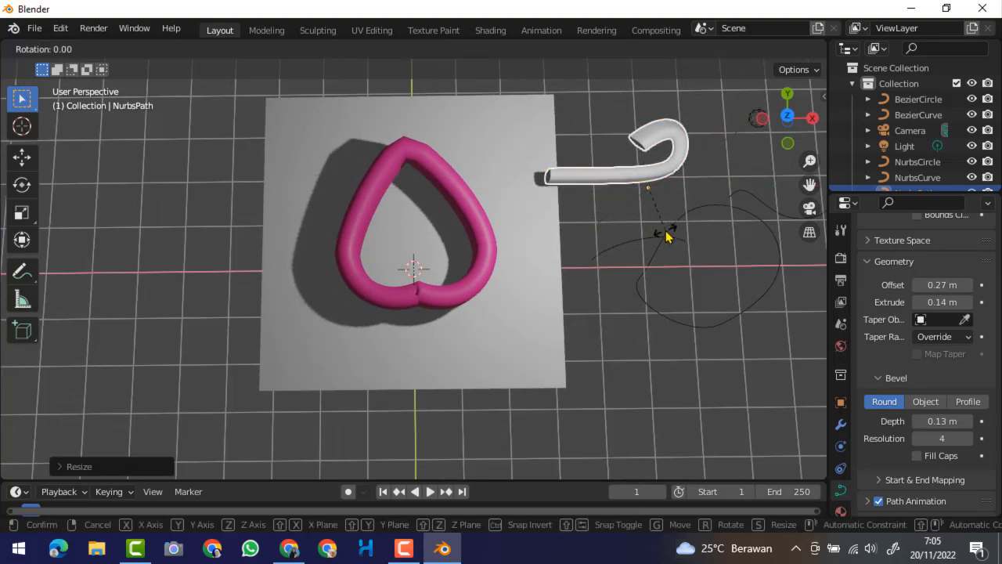
{"action": "key", "text": "y"}
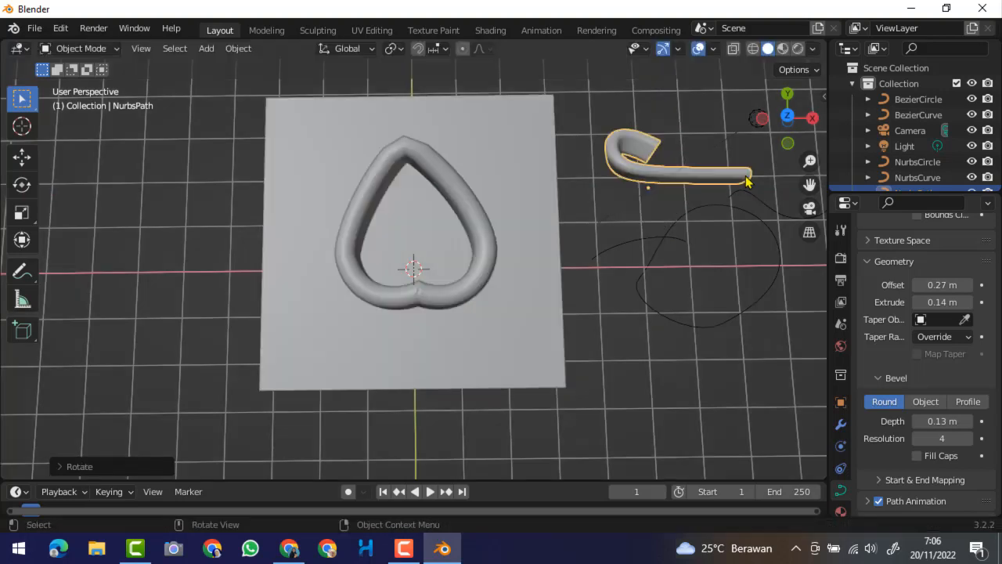
{"action": "key", "text": "r"}
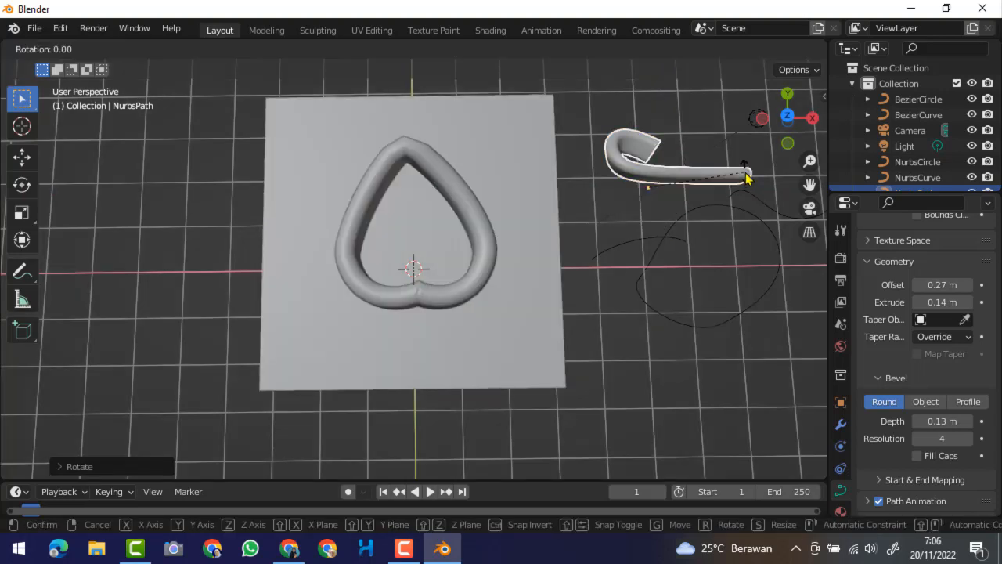
{"action": "key", "text": "z"}
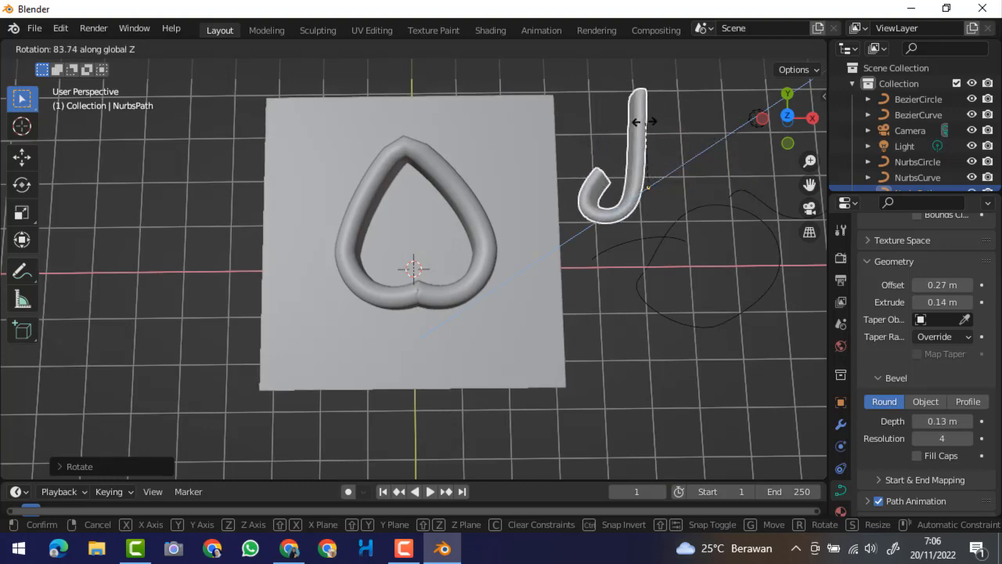
{"action": "left_click", "coordinate": [633, 128]}
{"action": "scroll", "coordinate": [650, 180], "scroll_direction": "up", "scroll_amount": 1}
{"action": "middle_click_drag", "start_coordinate": [657, 196], "coordinate": [644, 235]}
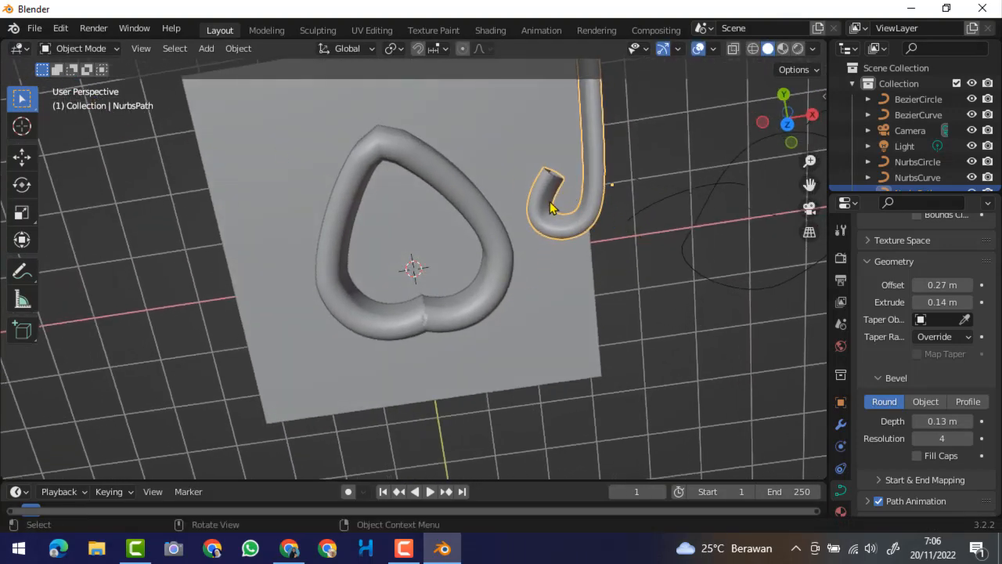
- In Edit Mode, reshape the path's curled end so that it opens outward into a J-shaped hook
{"action": "left_click", "coordinate": [78, 50]}
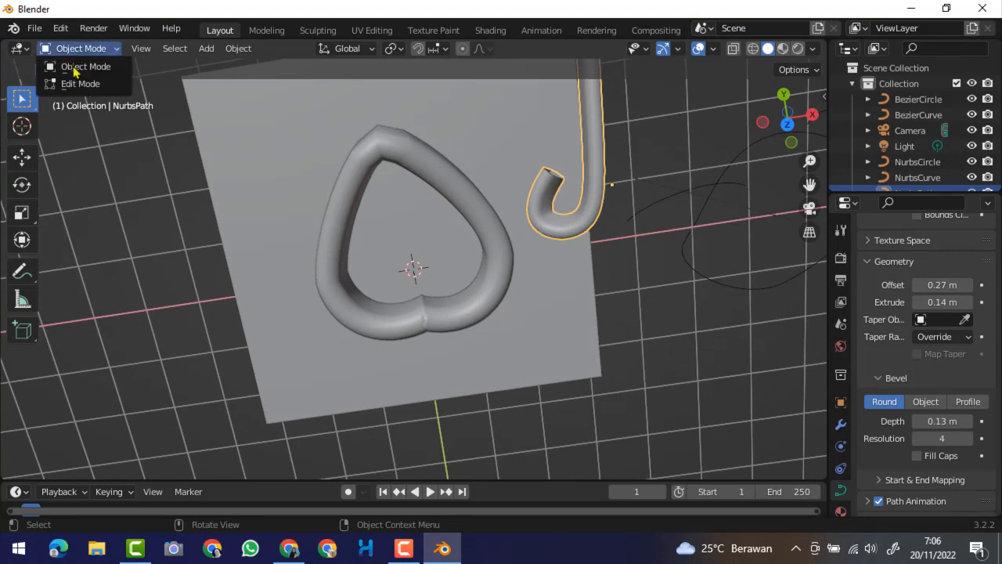
{"action": "left_click", "coordinate": [78, 83]}
{"action": "middle_click_drag", "start_coordinate": [552, 179], "coordinate": [567, 176]}
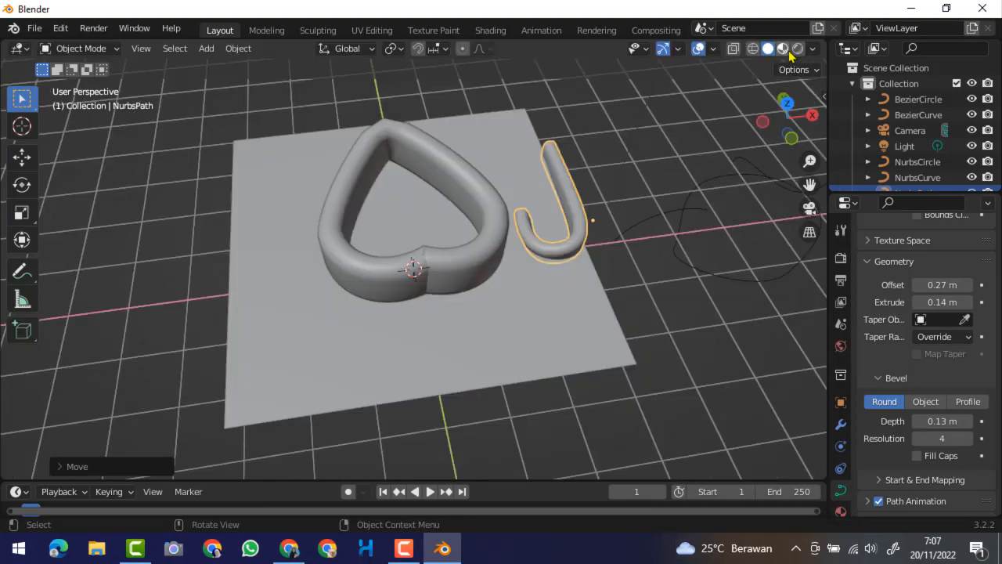
- Show the scene in Rendered shading and give the J-shaped path a new material with a blue base color (H 0.665, S 0.977, V 0.800)
{"action": "left_click", "coordinate": [797, 48]}
{"action": "middle_click_drag", "start_coordinate": [634, 286], "coordinate": [624, 319]}
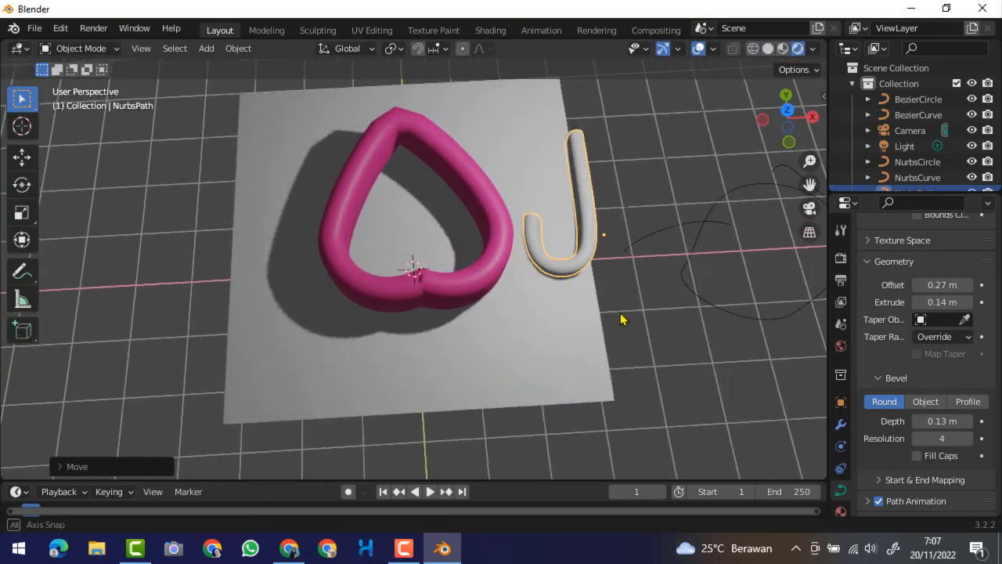
{"action": "left_click", "coordinate": [583, 249]}
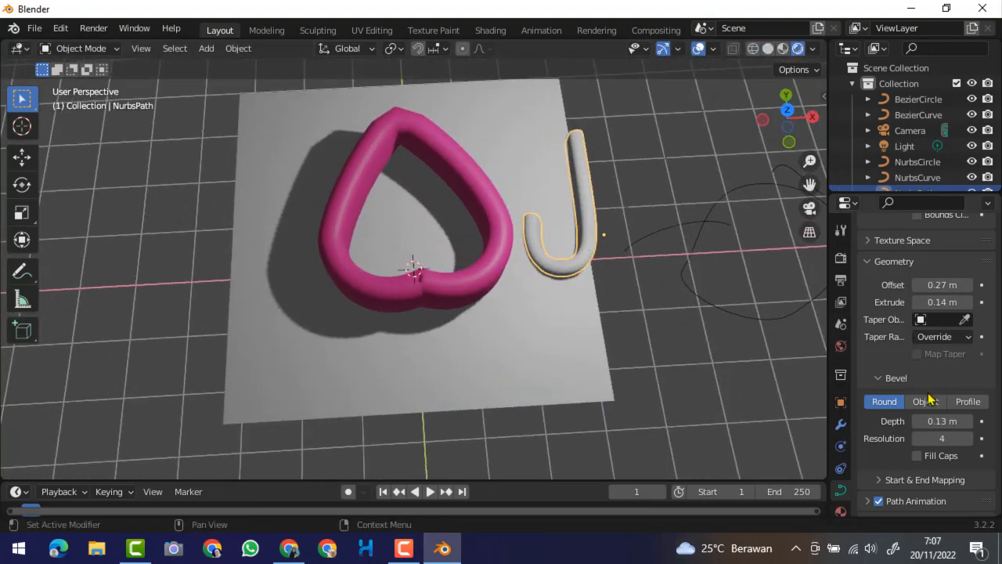
{"action": "left_click", "coordinate": [841, 510]}
{"action": "left_click", "coordinate": [946, 321]}
{"action": "left_click", "coordinate": [950, 486]}
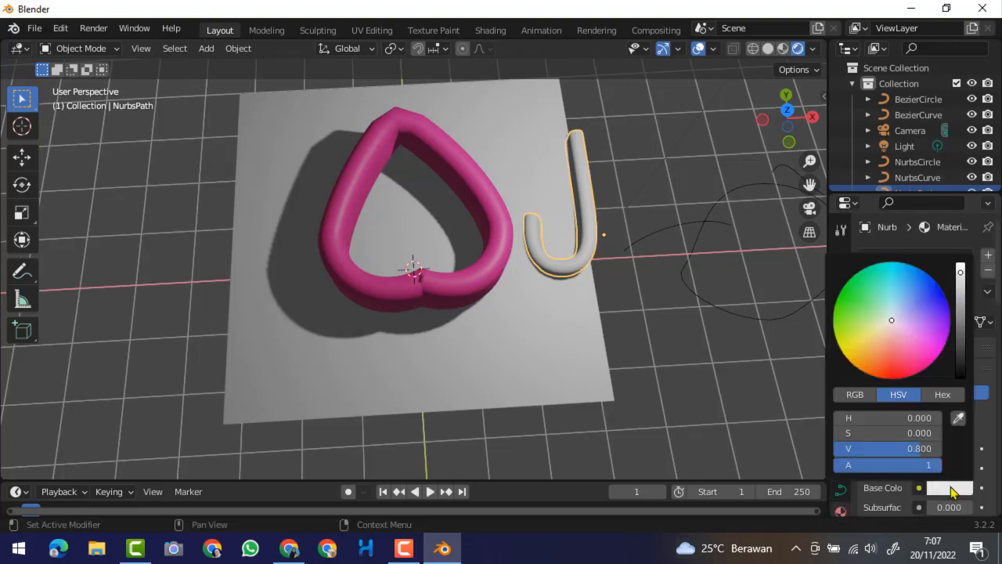
{"action": "left_click", "coordinate": [937, 300]}
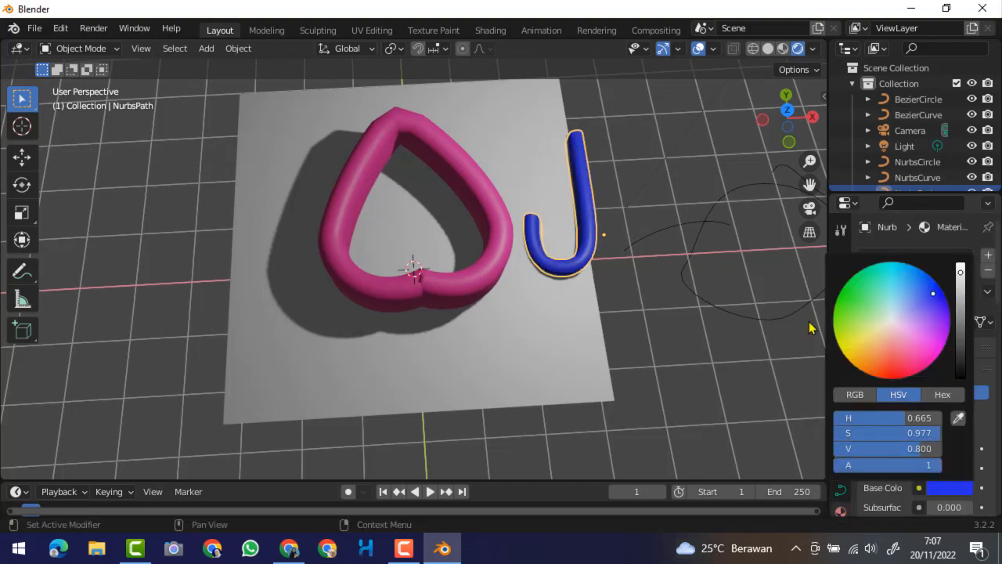
{"action": "middle_click_drag", "start_coordinate": [788, 329], "coordinate": [687, 358]}
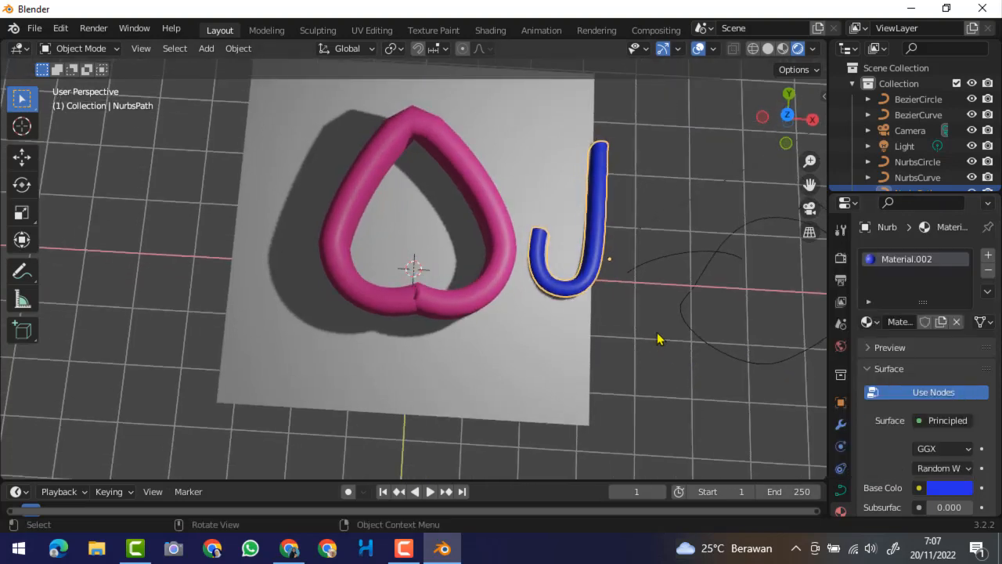
{"action": "left_click", "coordinate": [659, 339]}
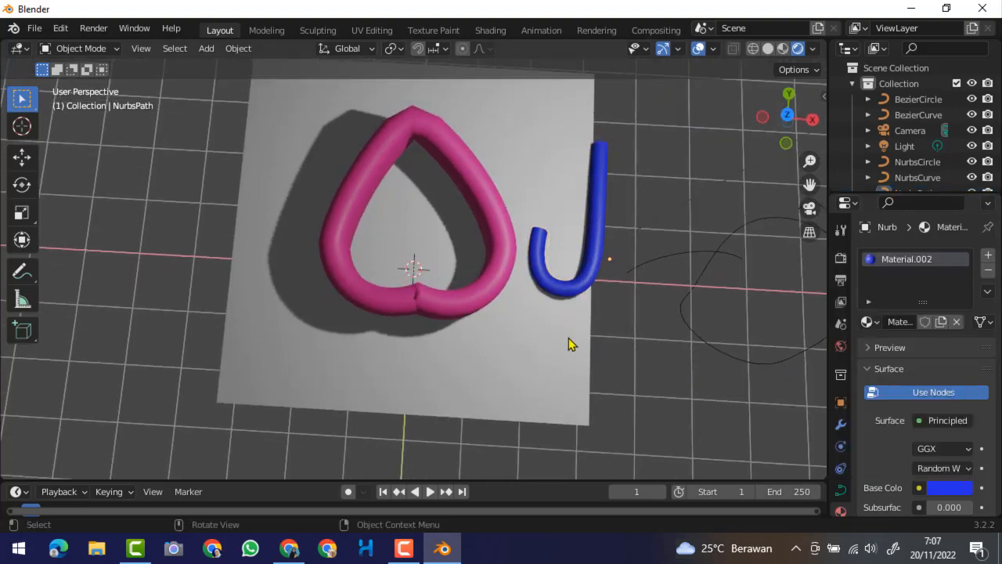
- In Edit Mode, extend the blue path's hooked end back to its shaft to form a closed d-shaped loop, and return to Object Mode
{"action": "left_click", "coordinate": [594, 263]}
{"action": "middle_click_drag", "start_coordinate": [566, 316], "coordinate": [574, 329]}
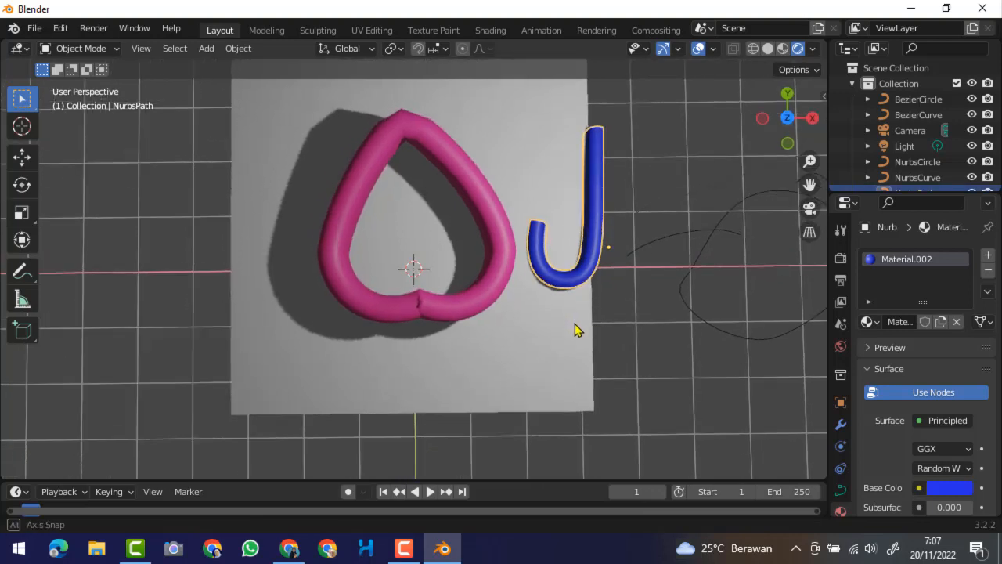
{"action": "left_click", "coordinate": [76, 49]}
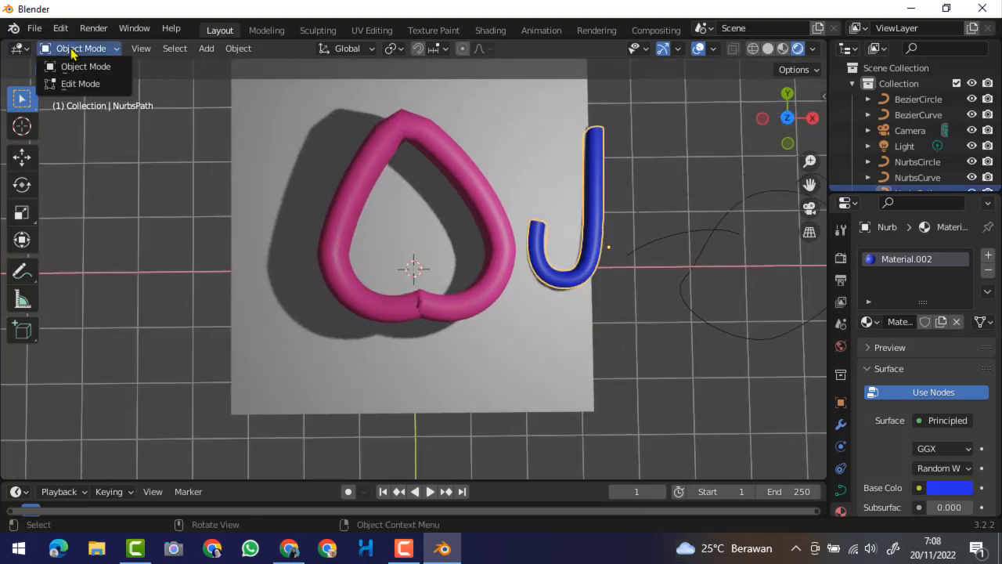
{"action": "left_click", "coordinate": [76, 83]}
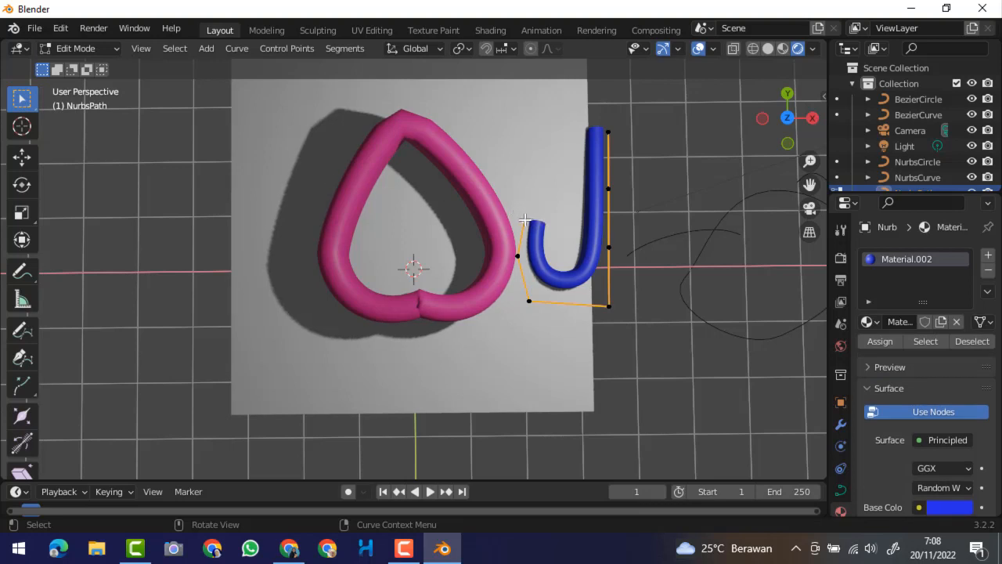
{"action": "key", "text": "g"}
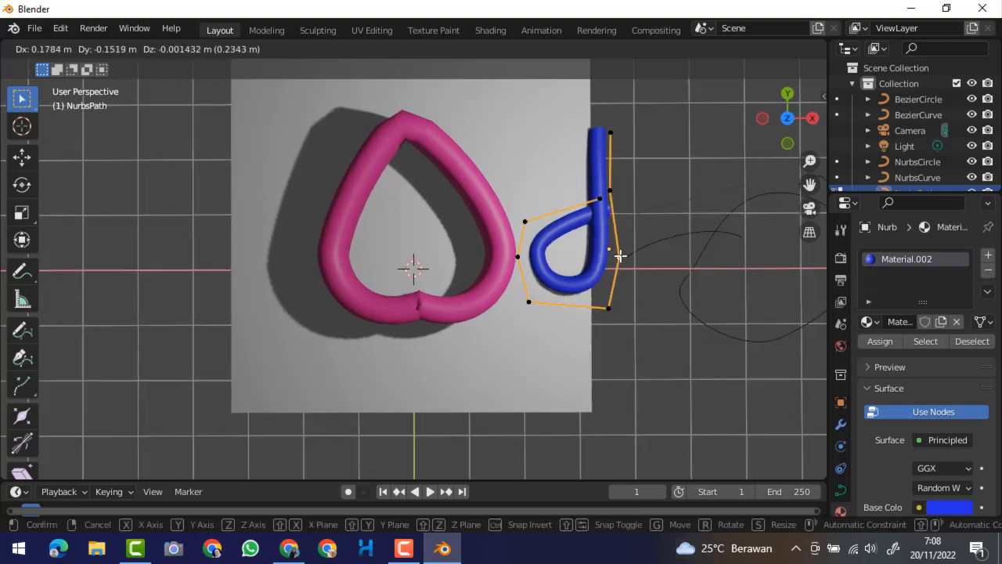
{"action": "left_click", "coordinate": [620, 256]}
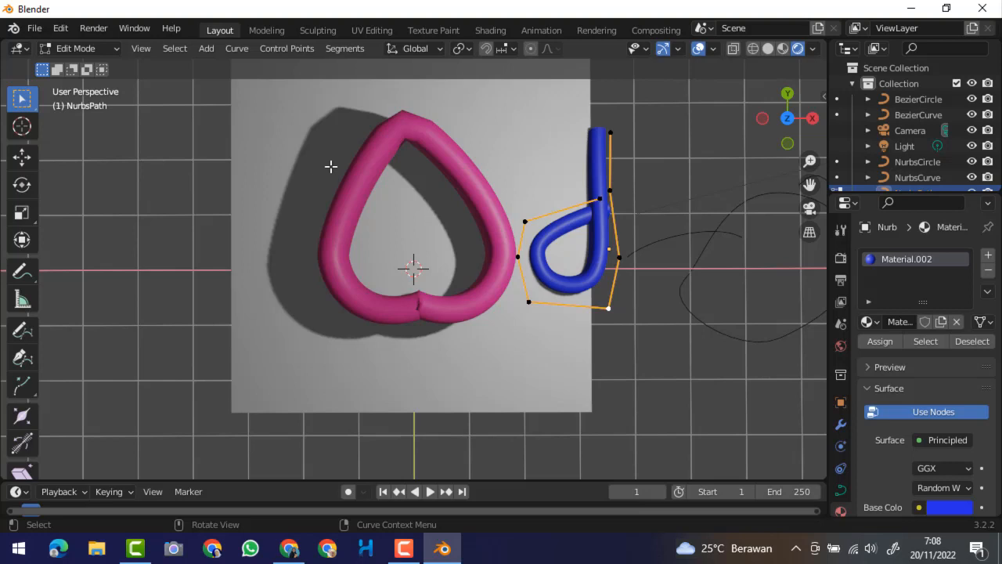
{"action": "left_click", "coordinate": [87, 50]}
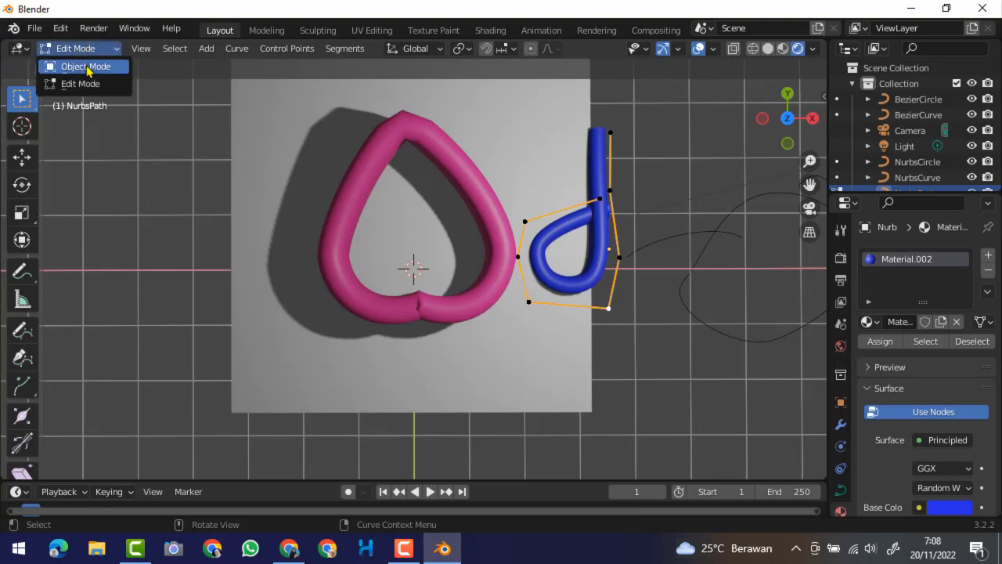
{"action": "left_click", "coordinate": [74, 66]}
- Convert the pink NURBS circle to a mesh
{"action": "left_click", "coordinate": [492, 224]}
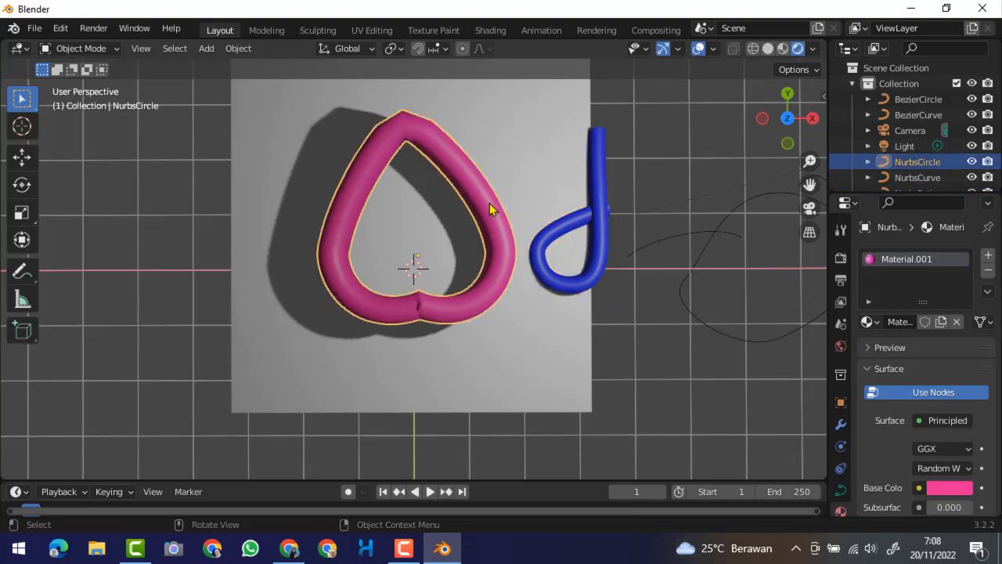
{"action": "left_click", "coordinate": [247, 52]}
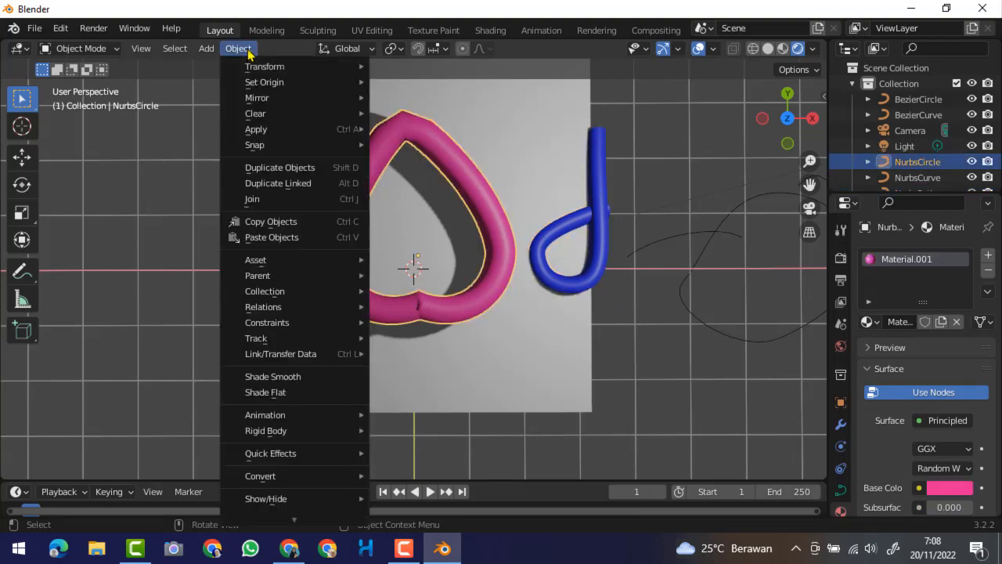
{"action": "mouse_move", "coordinate": [302, 476]}
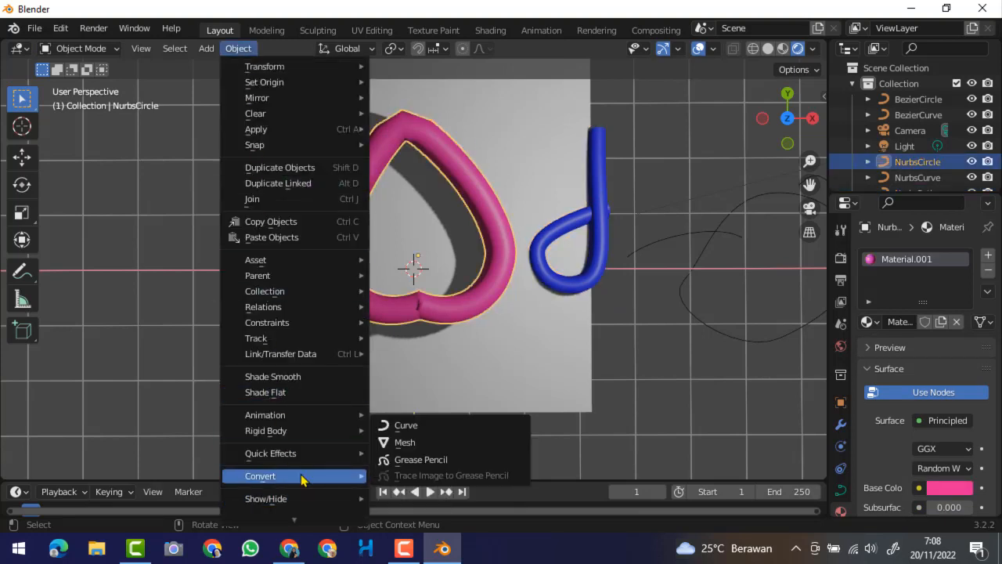
{"action": "left_click", "coordinate": [407, 444]}
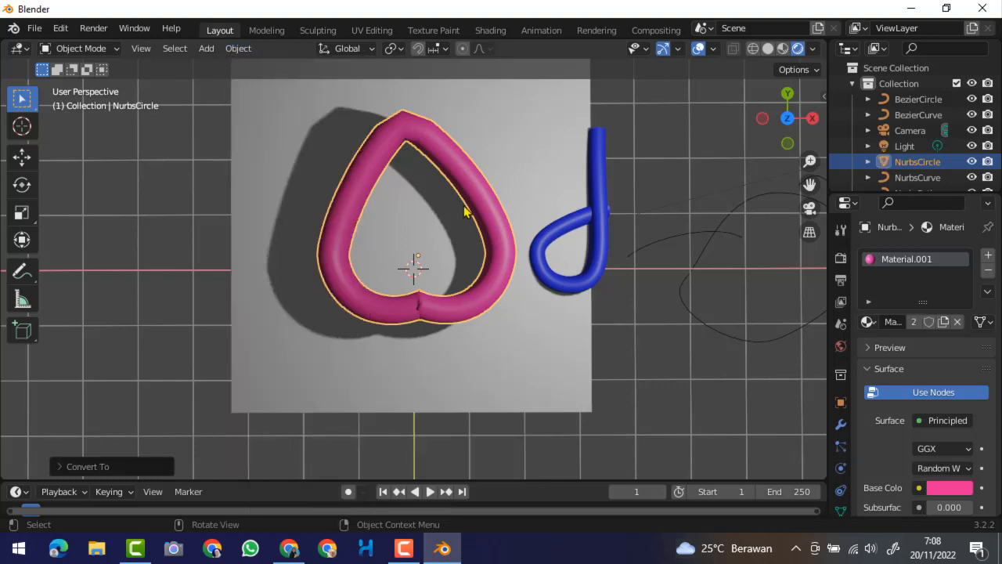
- Inspect the pink ring's mesh vertices in Edit Mode from several views, and return to Object Mode
{"action": "left_click", "coordinate": [79, 49]}
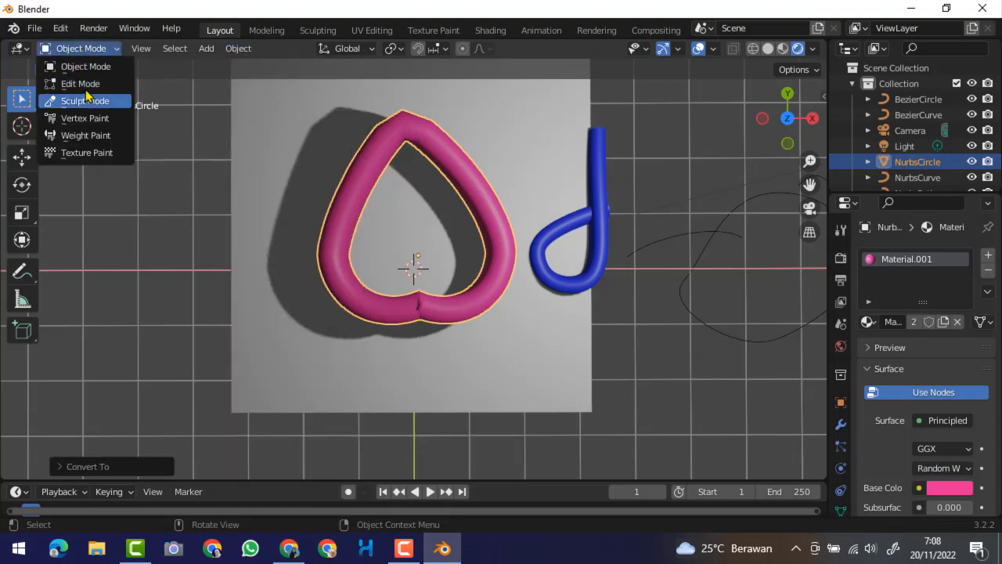
{"action": "left_click", "coordinate": [82, 84]}
{"action": "middle_click_drag", "start_coordinate": [486, 221], "coordinate": [543, 258]}
{"action": "scroll", "coordinate": [477, 256], "scroll_direction": "up", "scroll_amount": 4}
{"action": "scroll", "coordinate": [543, 258], "scroll_direction": "down", "scroll_amount": 4}
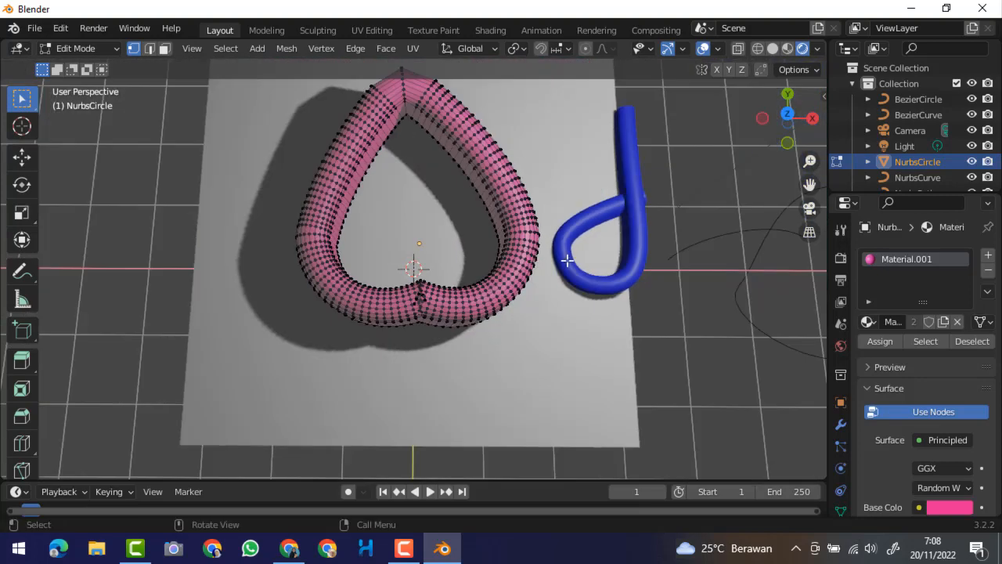
{"action": "left_click", "coordinate": [82, 48]}
{"action": "left_click", "coordinate": [81, 51]}
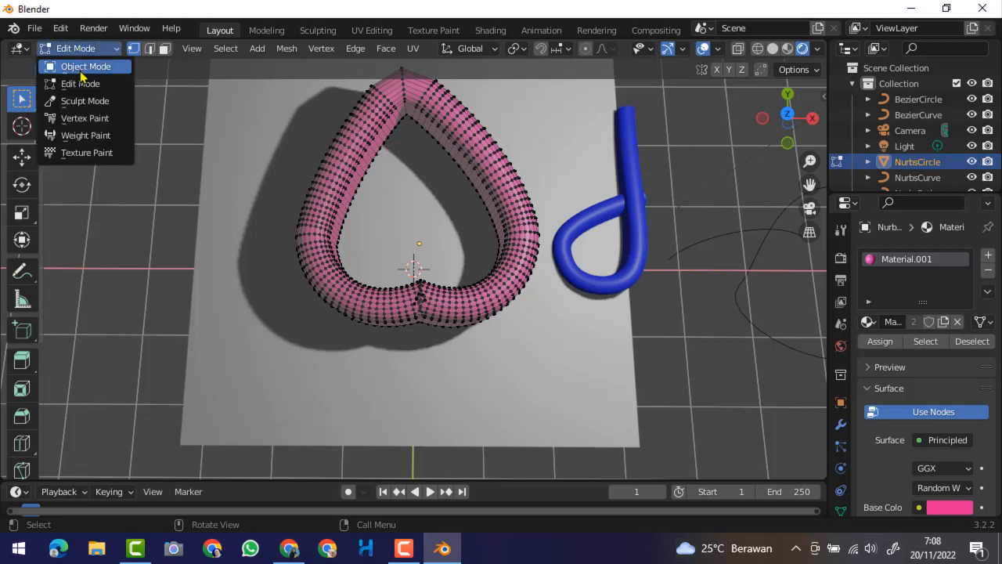
{"action": "key", "text": "Tab"}
- Check the blue path's curve control points in Edit Mode, and return to Object Mode
{"action": "left_click", "coordinate": [634, 226]}
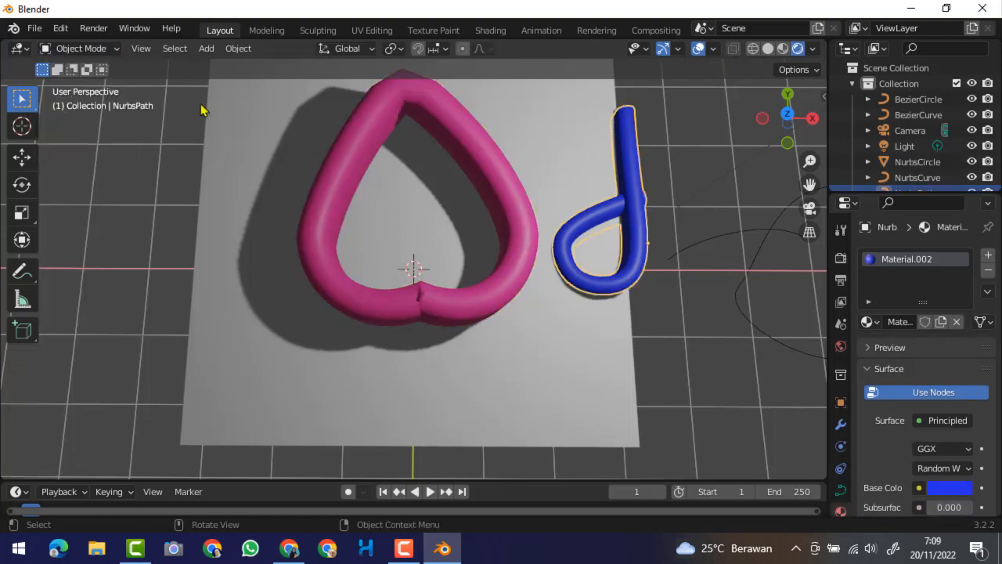
{"action": "left_click", "coordinate": [81, 49]}
{"action": "left_click", "coordinate": [78, 83]}
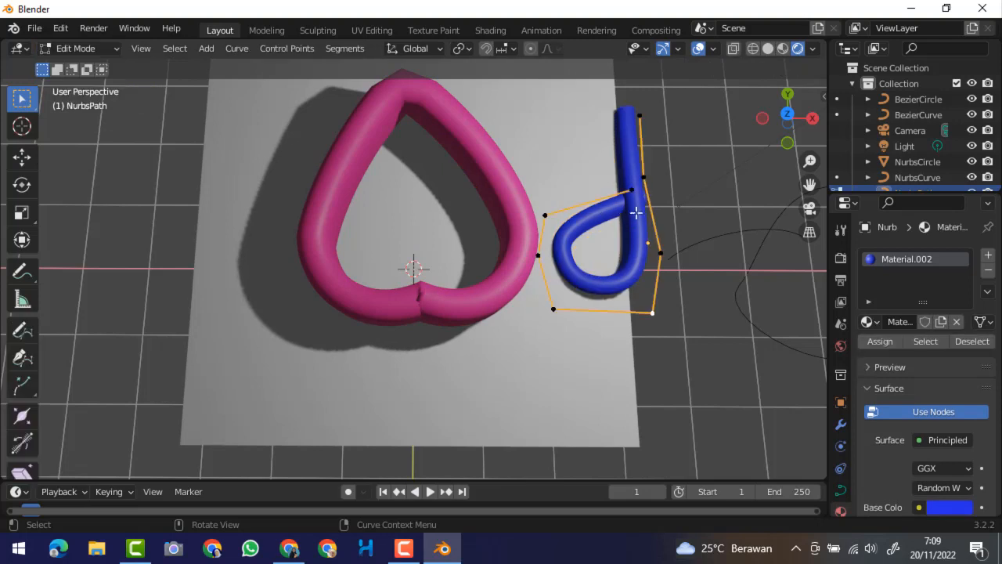
{"action": "left_click", "coordinate": [81, 48]}
{"action": "left_click", "coordinate": [82, 66]}
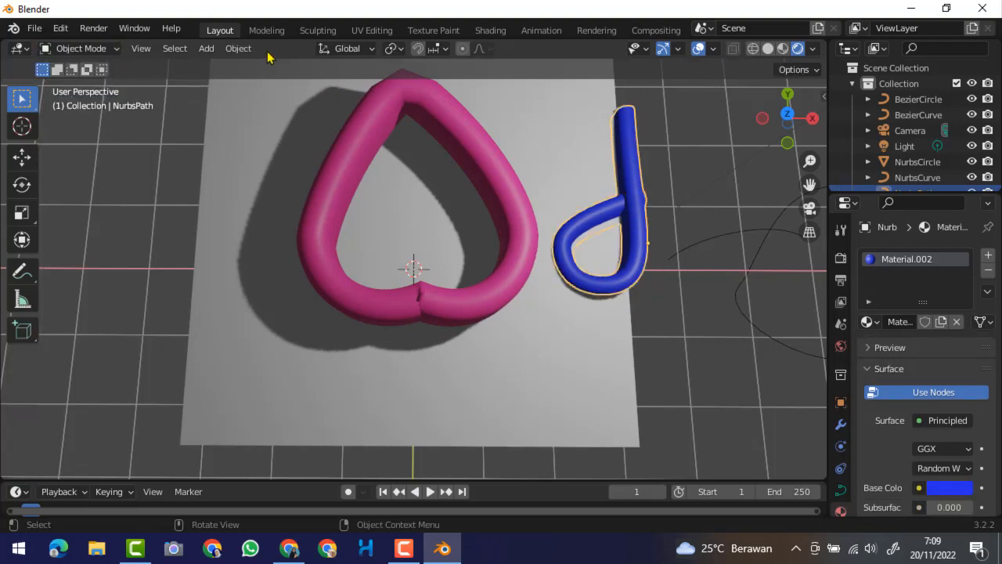
- Convert the blue d-shaped path to a mesh and view its vertices in Edit Mode
{"action": "left_click", "coordinate": [239, 48]}
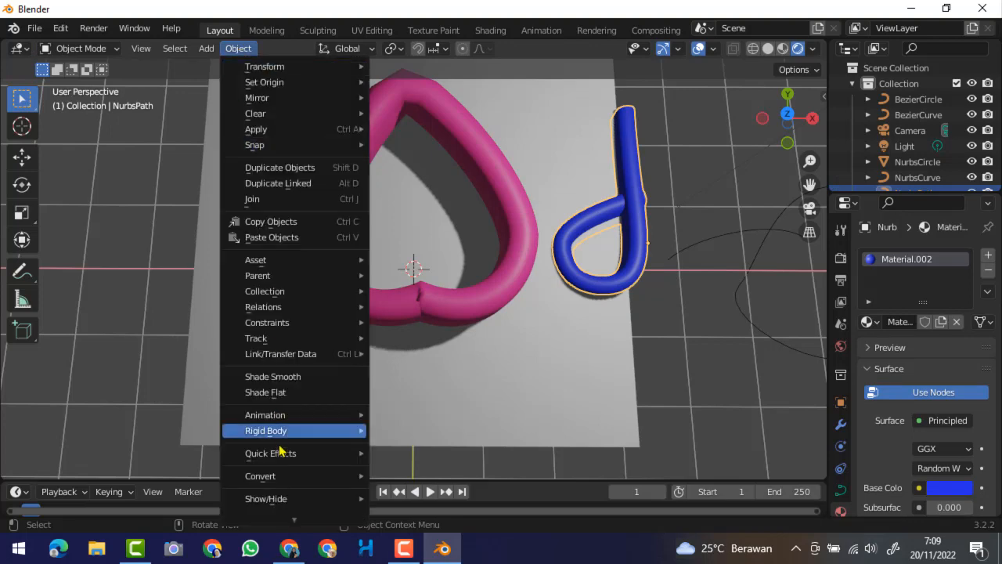
{"action": "mouse_move", "coordinate": [297, 478]}
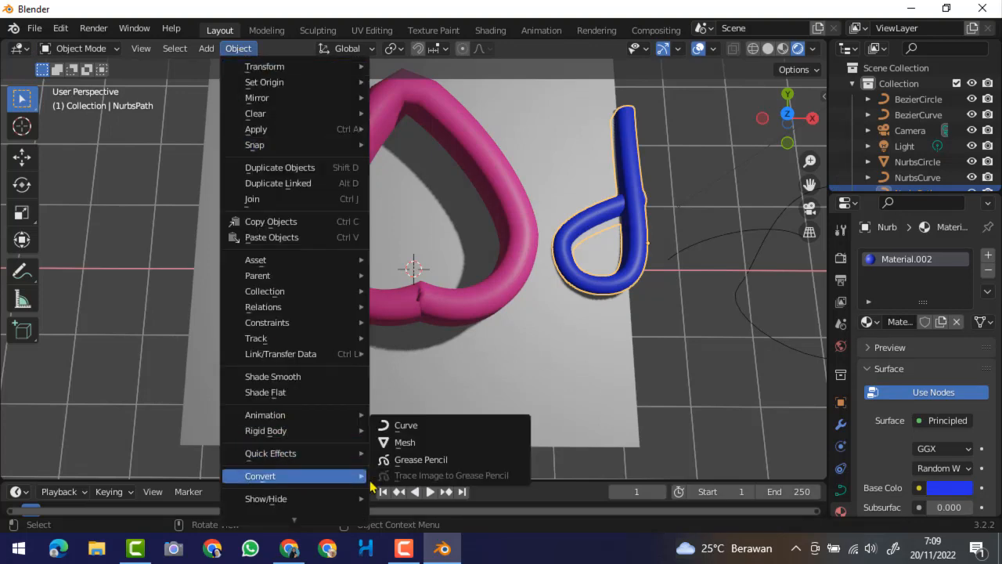
{"action": "left_click", "coordinate": [410, 443]}
{"action": "middle_click_drag", "start_coordinate": [600, 262], "coordinate": [582, 291]}
{"action": "left_click", "coordinate": [83, 49]}
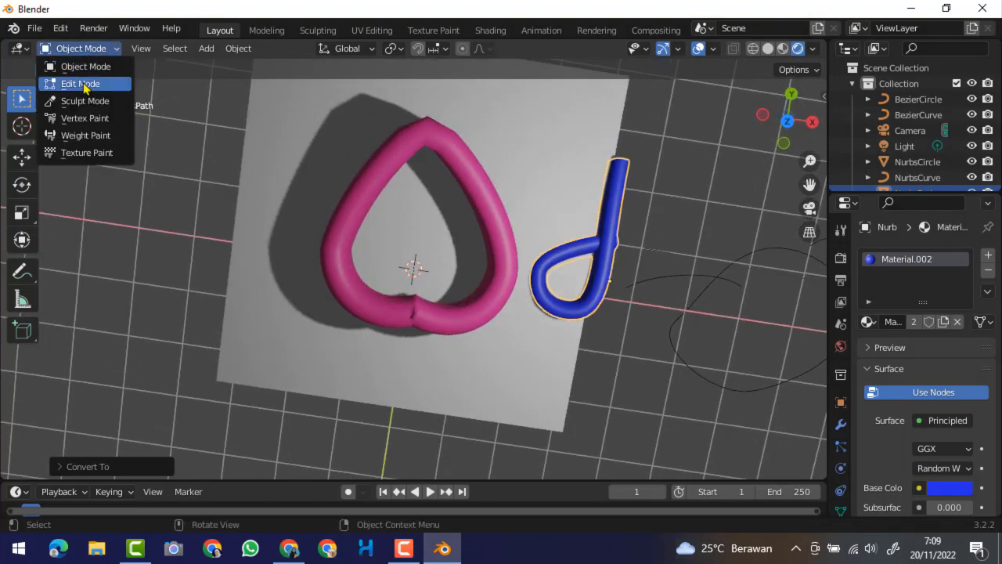
{"action": "left_click", "coordinate": [80, 83]}
{"action": "middle_click_drag", "start_coordinate": [532, 258], "coordinate": [611, 284]}
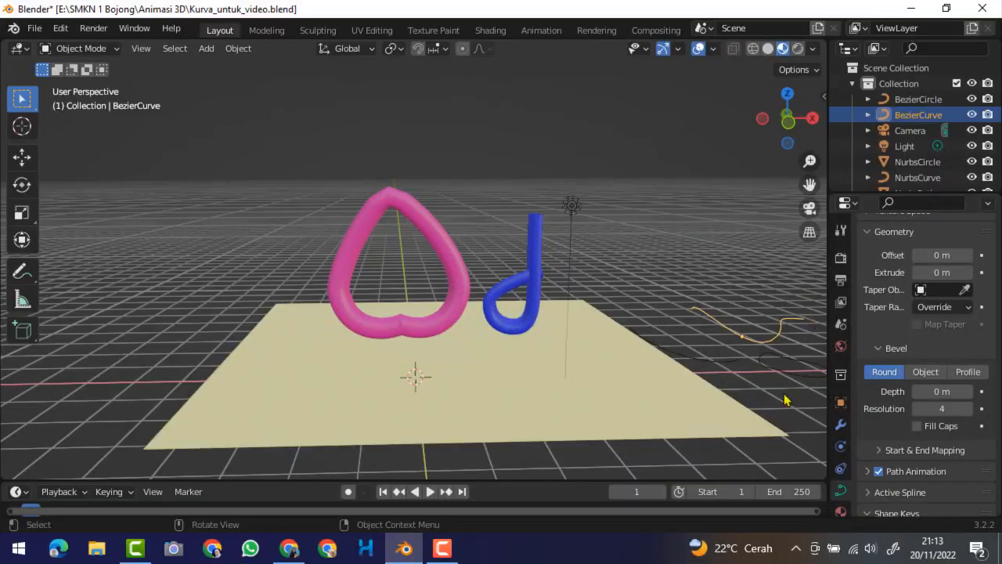
- Select the Bezier circle, Bezier curve and NURBS curve together and move them about 6.5 m along negative X onto the plane
{"action": "left_click", "coordinate": [785, 374], "text": "shift"}
{"action": "left_click", "coordinate": [767, 303]}
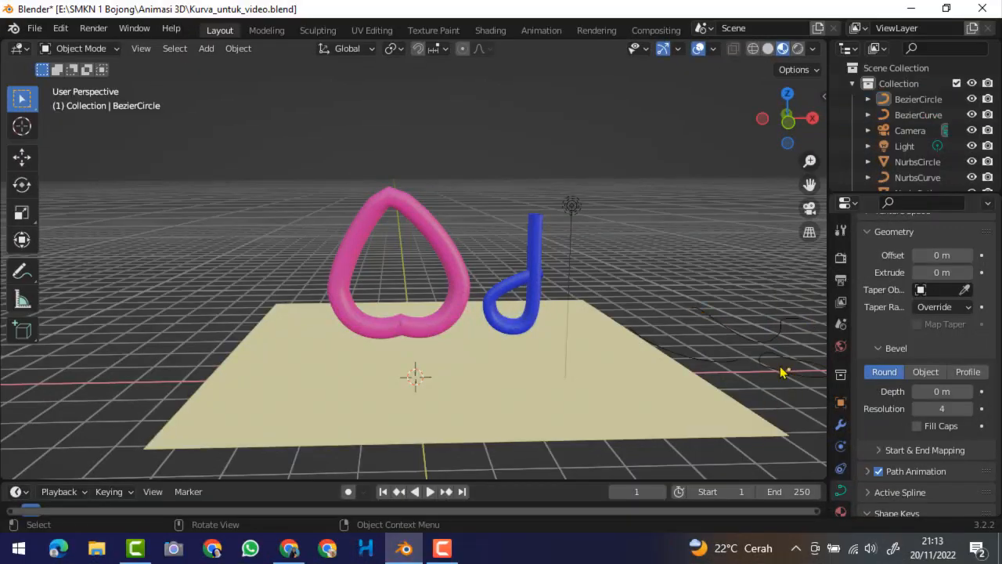
{"action": "left_click", "coordinate": [783, 370]}
{"action": "left_click", "coordinate": [775, 340], "text": "shift"}
{"action": "left_click", "coordinate": [731, 363], "text": "shift"}
{"action": "key", "text": "g"}
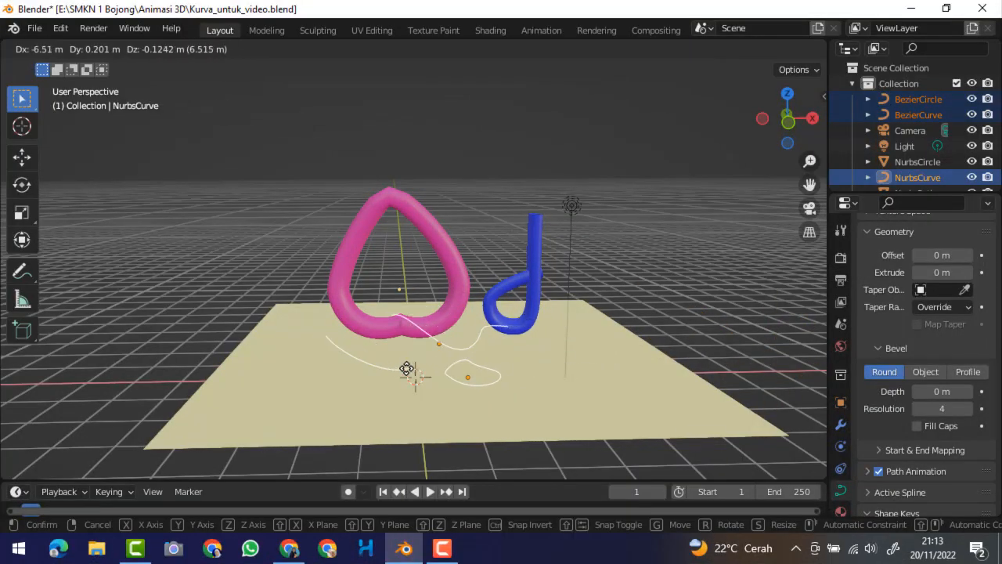
{"action": "left_click", "coordinate": [399, 367]}
{"action": "middle_click_drag", "start_coordinate": [555, 376], "coordinate": [555, 391]}
- Thicken the Bezier curve into a round tube with a 0.23 m offset, a 0.18 m bevel depth and only a slight extrusion
{"action": "left_click", "coordinate": [474, 331]}
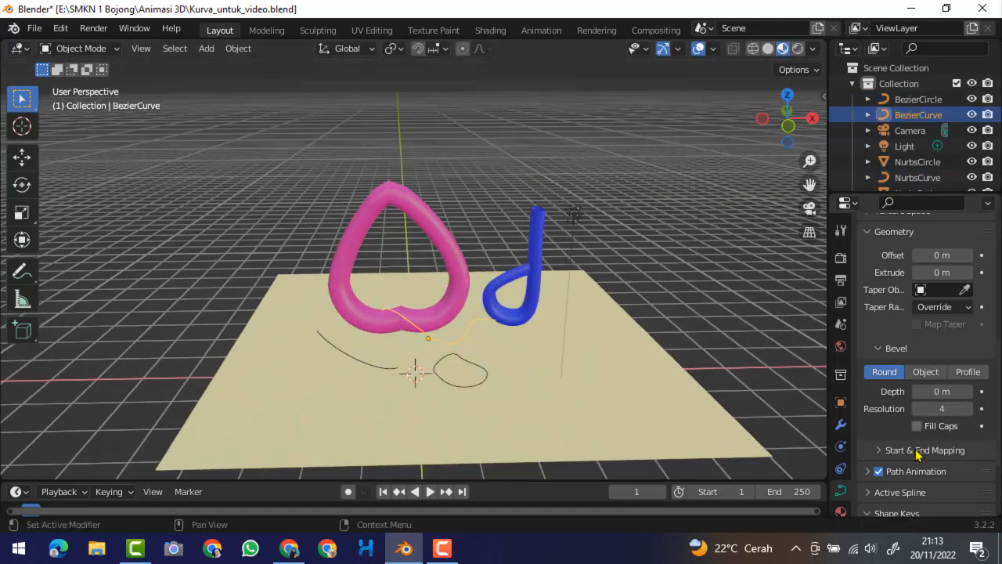
{"action": "scroll", "coordinate": [932, 435], "scroll_direction": "up", "scroll_amount": 5}
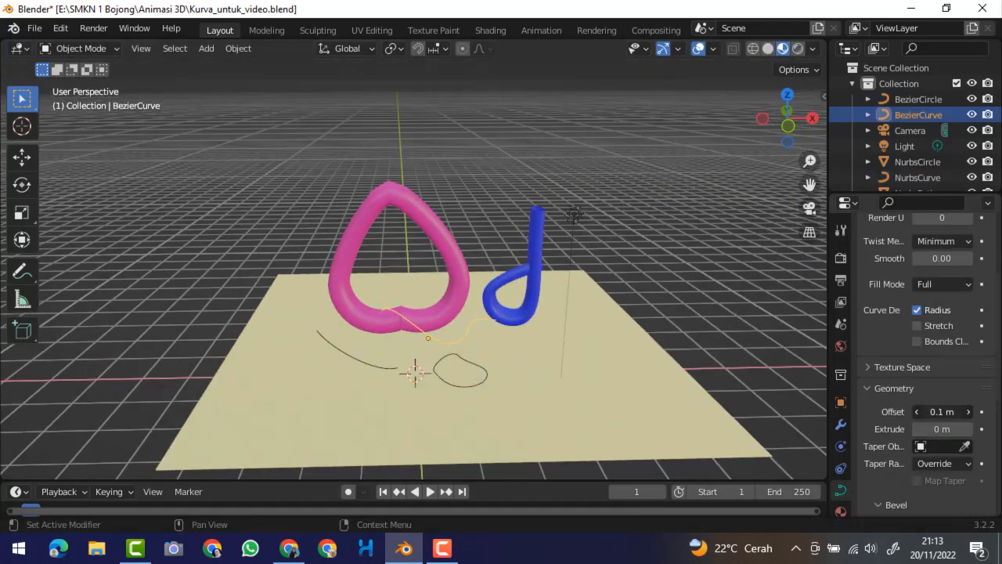
{"action": "left_click_drag", "start_coordinate": [936, 429], "coordinate": [970, 455]}
{"action": "scroll", "coordinate": [969, 435], "scroll_direction": "down", "scroll_amount": 3}
{"action": "middle_click_drag", "start_coordinate": [642, 342], "coordinate": [502, 263]}
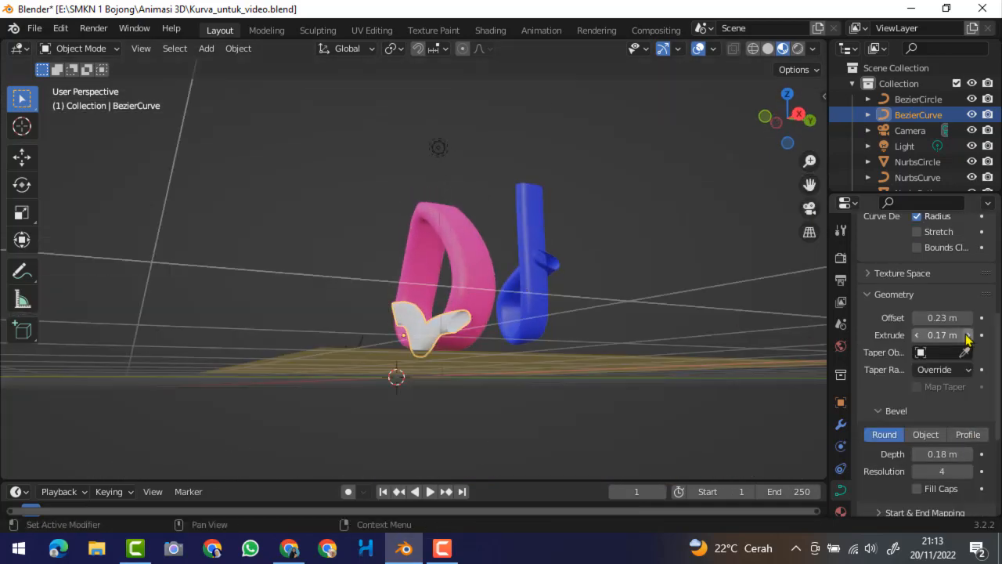
{"action": "left_click_drag", "start_coordinate": [957, 318], "coordinate": [920, 335]}
{"action": "middle_click_drag", "start_coordinate": [643, 255], "coordinate": [763, 329]}
- Thicken the Bezier circle into a rounded ring with a 0.17 m offset, a 0.19 m bevel depth and a low extrusion
{"action": "left_click", "coordinate": [482, 376]}
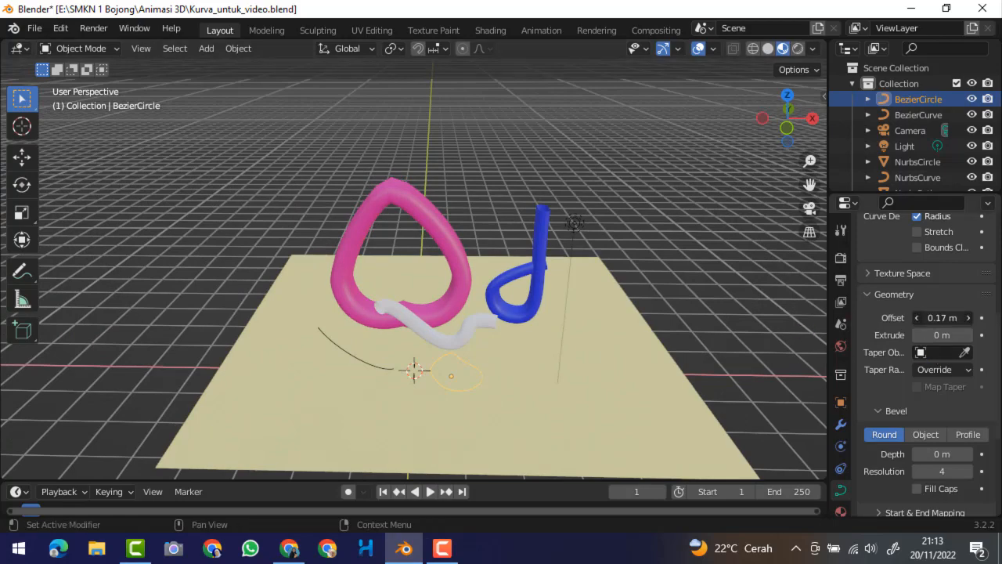
{"action": "left_click_drag", "start_coordinate": [943, 334], "coordinate": [964, 334]}
{"action": "left_click_drag", "start_coordinate": [943, 454], "coordinate": [961, 454]}
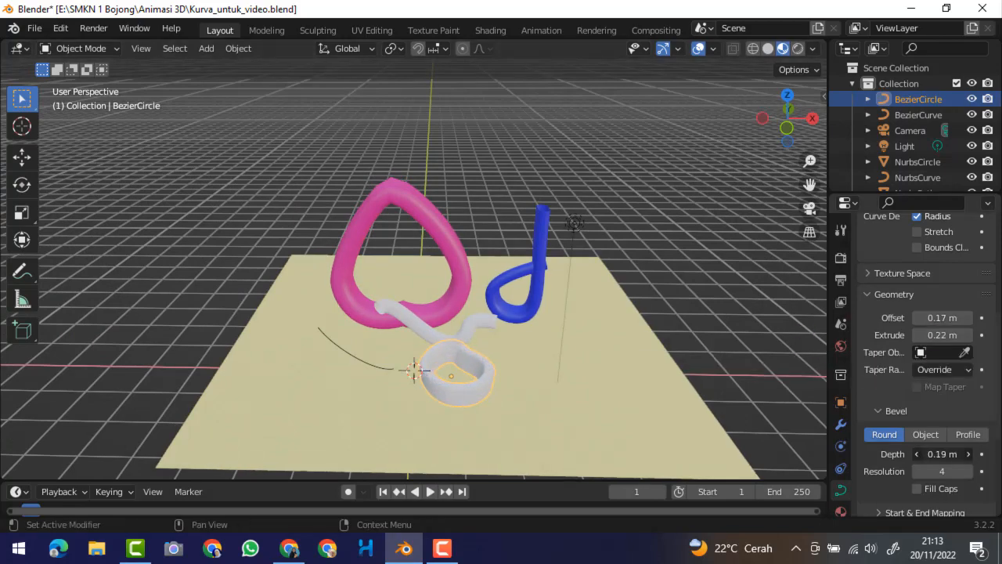
{"action": "middle_click_drag", "start_coordinate": [571, 311], "coordinate": [597, 269]}
{"action": "left_click_drag", "start_coordinate": [957, 338], "coordinate": [940, 339]}
- Thicken the NURBS curve into a wide band with a 0.27 m offset, a 0.29 m extrusion and a rounded bevel depth
{"action": "left_click", "coordinate": [409, 359]}
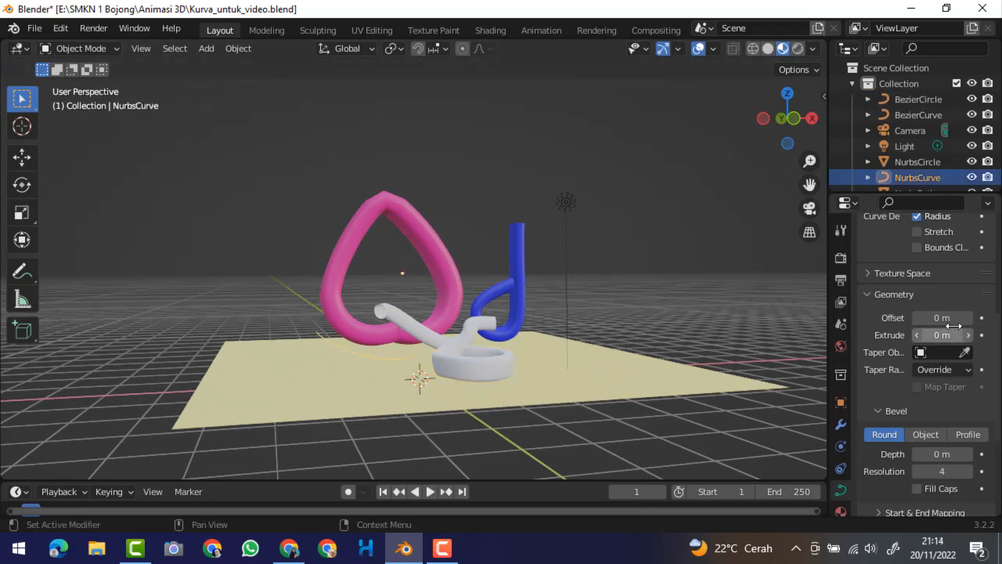
{"action": "mouse_move", "coordinate": [942, 318]}
{"action": "left_mouse_down"}
{"action": "mouse_move", "coordinate": [932, 318]}
{"action": "mouse_move", "coordinate": [949, 335]}
{"action": "left_mouse_up"}
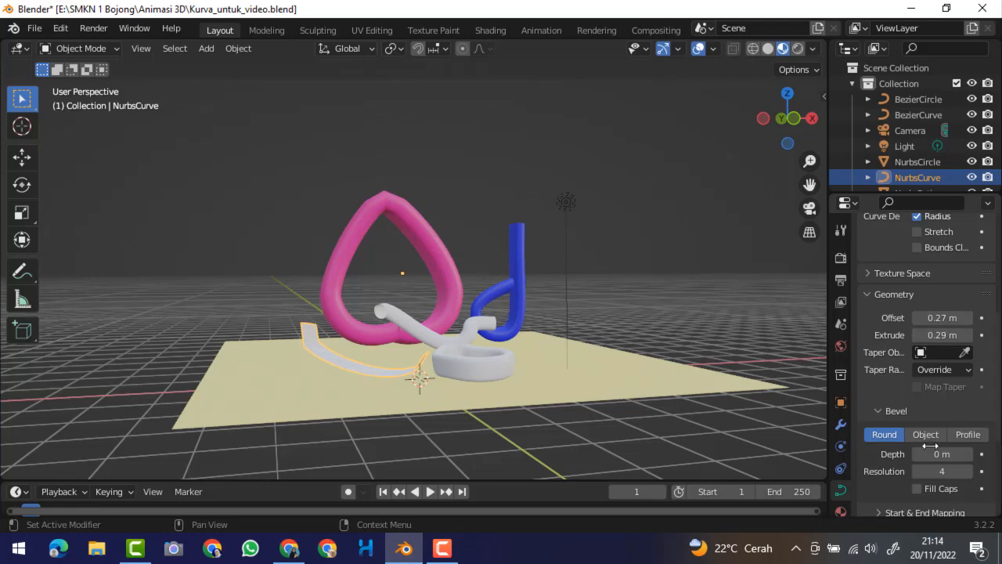
{"action": "left_click_drag", "start_coordinate": [943, 454], "coordinate": [957, 454]}
- Give the Bezier curve tube a new material with a green base color
{"action": "middle_click_drag", "start_coordinate": [579, 384], "coordinate": [470, 329]}
{"action": "left_click", "coordinate": [470, 328]}
{"action": "left_click", "coordinate": [843, 511]}
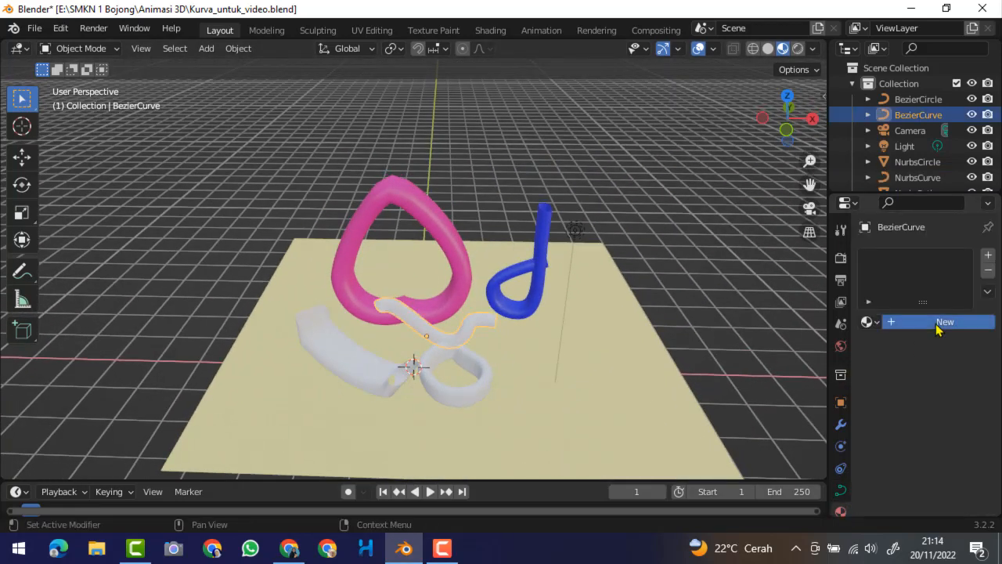
{"action": "left_click", "coordinate": [936, 322]}
{"action": "left_click", "coordinate": [942, 487]}
{"action": "left_click", "coordinate": [851, 298]}
- Give the Bezier circle ring a new material with a cyan base color
{"action": "left_click", "coordinate": [480, 386]}
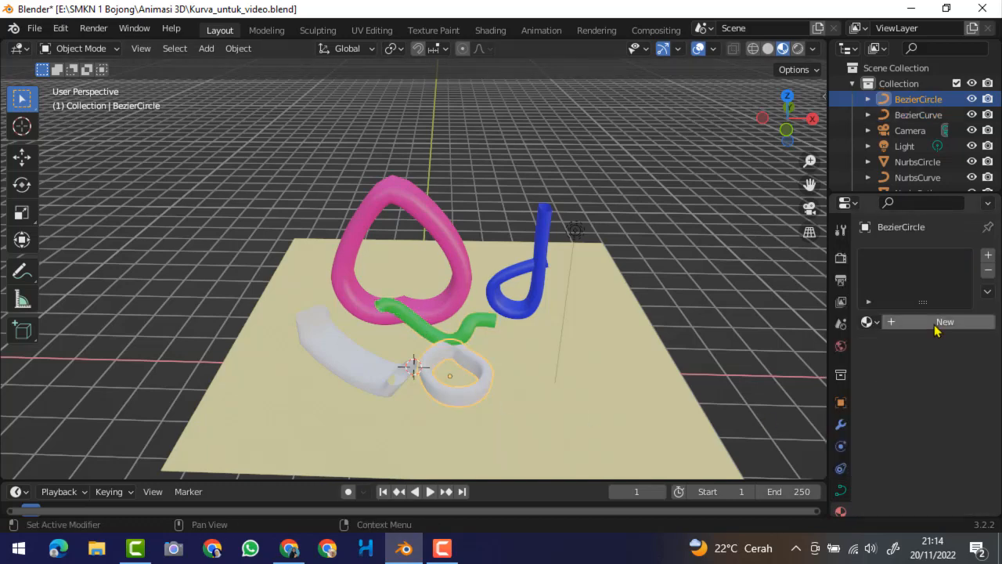
{"action": "left_click", "coordinate": [936, 324]}
{"action": "left_click", "coordinate": [947, 485]}
{"action": "left_click", "coordinate": [891, 287]}
- Give the thickened NURBS curve a new material with an orange-red base color
{"action": "left_click", "coordinate": [368, 352]}
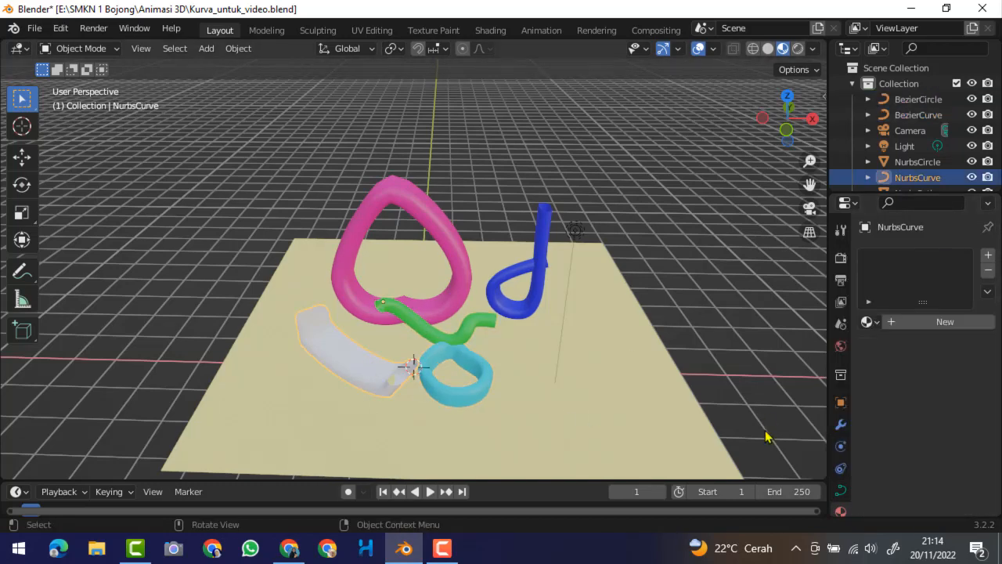
{"action": "left_click", "coordinate": [924, 321]}
{"action": "left_click", "coordinate": [946, 488]}
{"action": "left_click", "coordinate": [871, 359]}
- Move the cyan Bezier ring toward positive X, away from the orange-red NURBS curve
{"action": "middle_click_drag", "start_coordinate": [596, 368], "coordinate": [476, 358]}
{"action": "left_click", "coordinate": [427, 380]}
{"action": "middle_click_drag", "start_coordinate": [485, 395], "coordinate": [570, 398]}
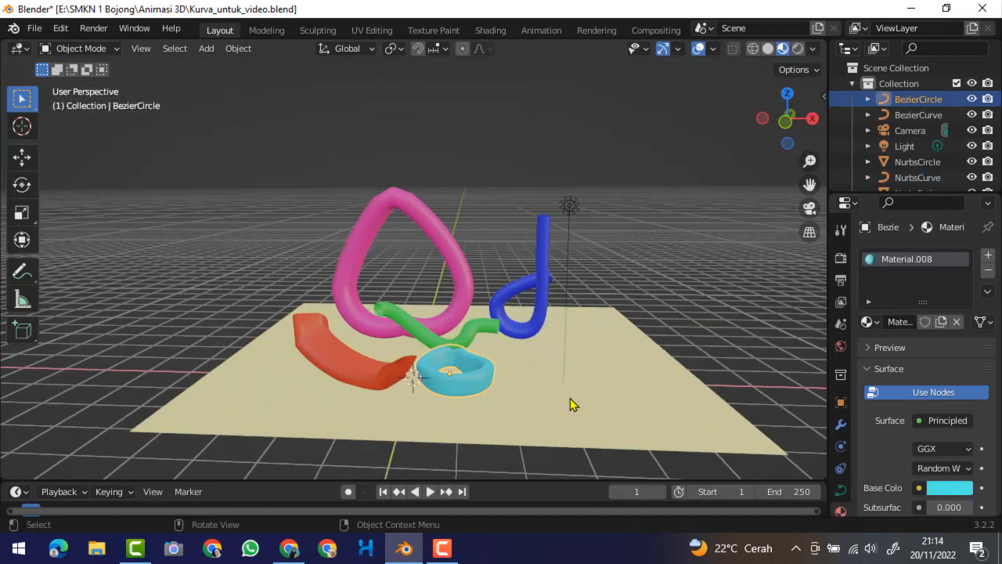
{"action": "key", "text": "x"}
{"action": "key", "text": "g"}
{"action": "left_click", "coordinate": [517, 375]}
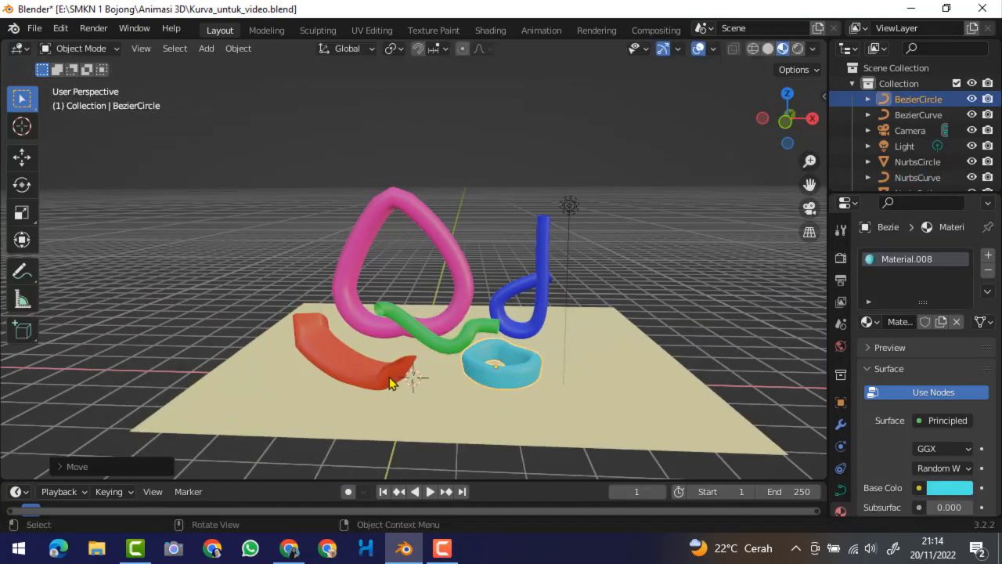
- Move the orange-red NURBS curve about 0.53 m, mostly along positive X, toward the cyan ring
{"action": "left_click", "coordinate": [391, 379]}
{"action": "key", "text": "g"}
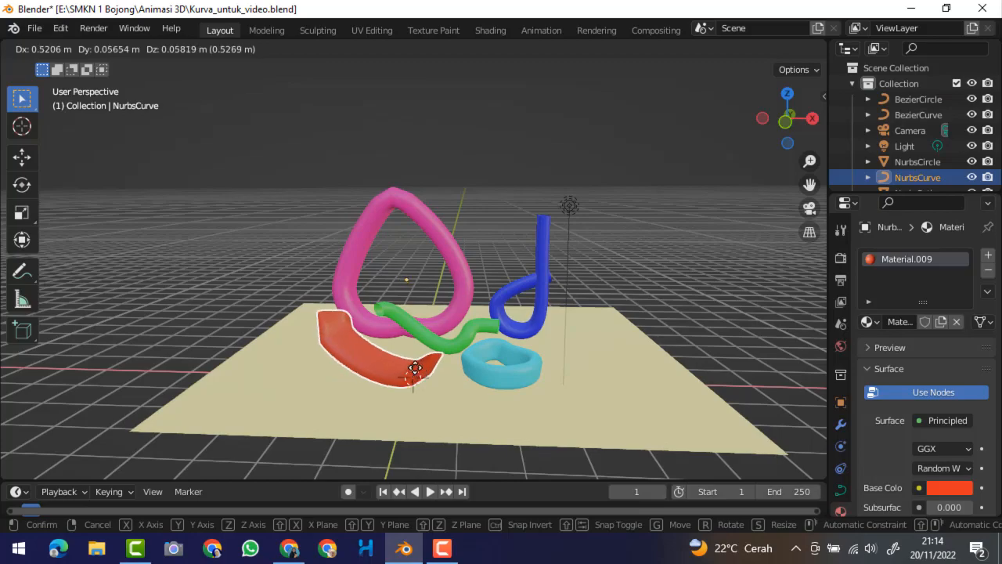
{"action": "left_click", "coordinate": [414, 369]}
- Switch the viewport to rendered shading and inspect the colored curves with their lighting and shadows
{"action": "middle_click_drag", "start_coordinate": [635, 386], "coordinate": [697, 360]}
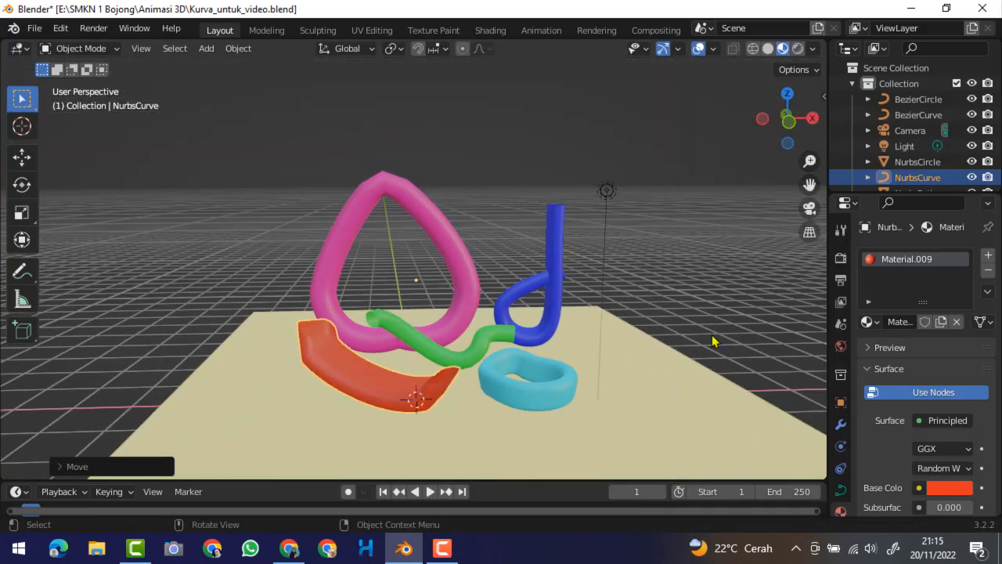
{"action": "left_click", "coordinate": [797, 48]}
{"action": "mouse_move", "coordinate": [771, 180]}
{"action": "middle_mouse_down"}
{"action": "mouse_move", "coordinate": [731, 253]}
{"action": "mouse_move", "coordinate": [649, 342]}
{"action": "middle_mouse_up"}
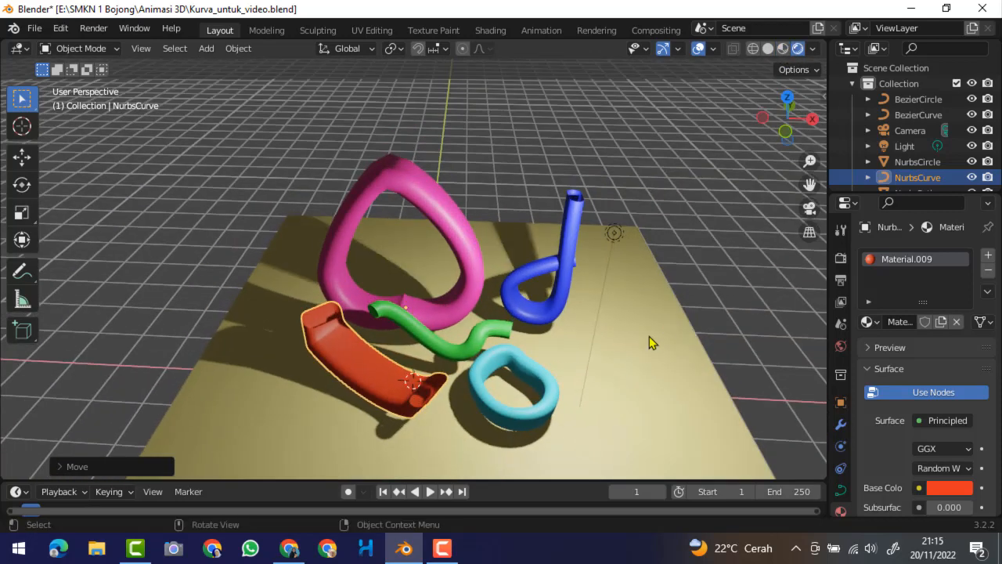
{"action": "scroll", "coordinate": [631, 370], "scroll_direction": "up", "scroll_amount": 1}
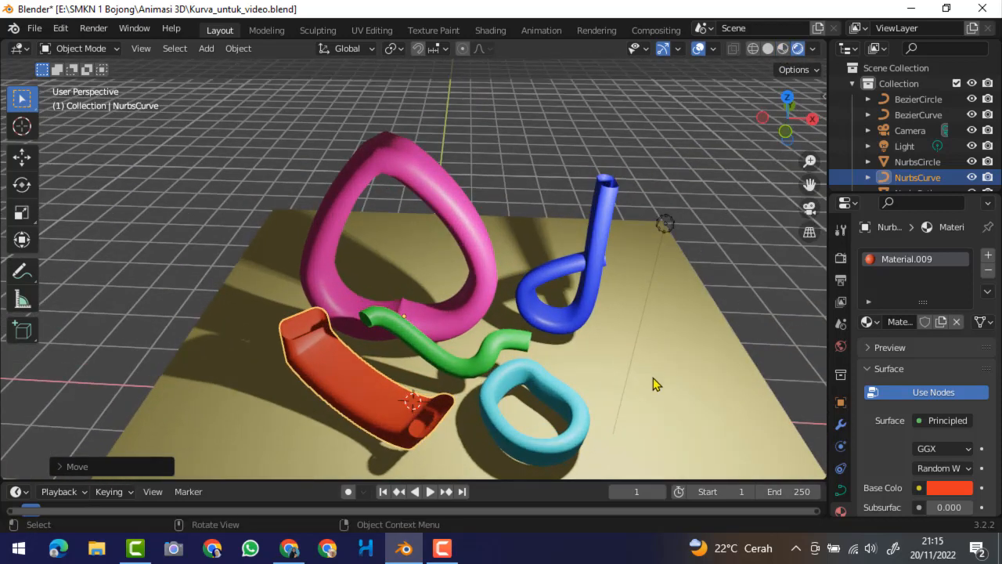
{"action": "middle_click_drag", "start_coordinate": [654, 377], "coordinate": [674, 381]}
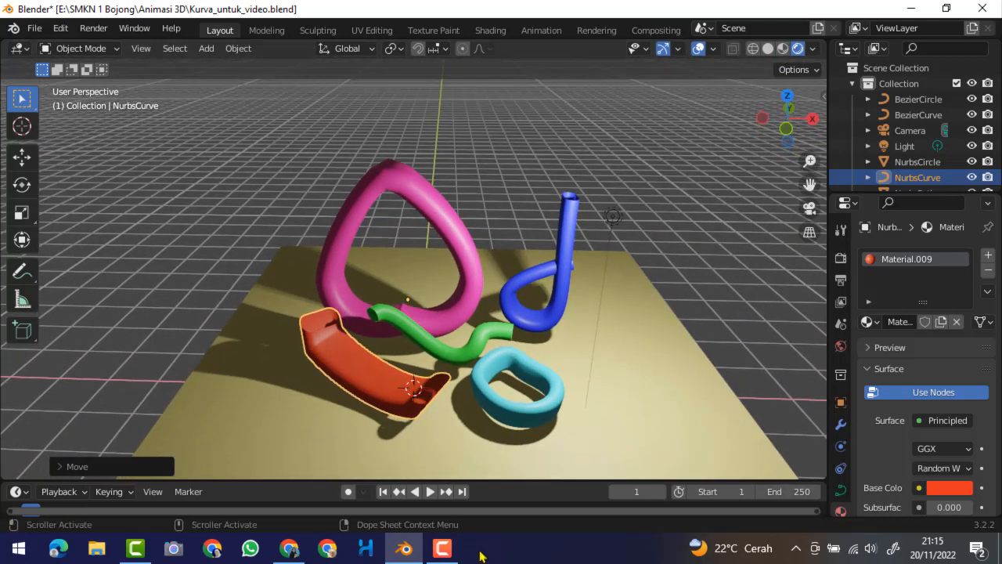